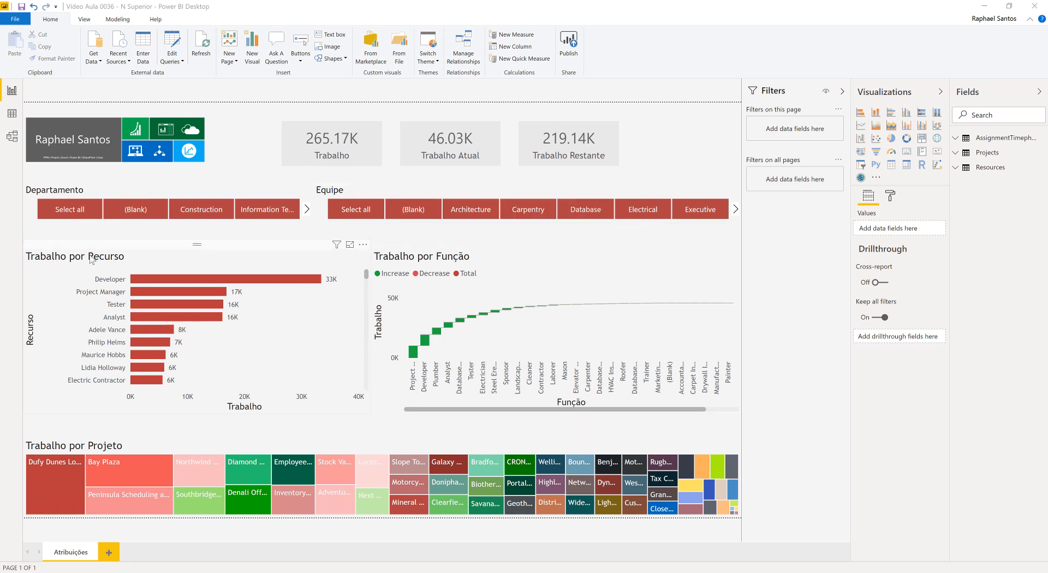
# - Examine the resources in the Trabalho por Recurso bar chart through to the end of the list
pyautogui.scroll(-1, 182, 301)
pyautogui.scroll(-10, 182, 300)
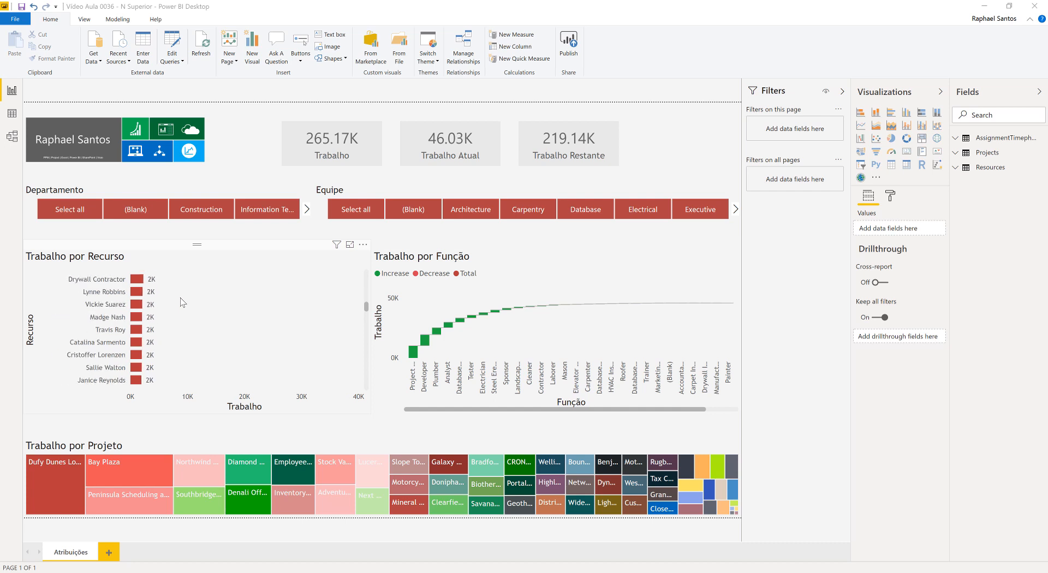
pyautogui.scroll(12, 182, 302)
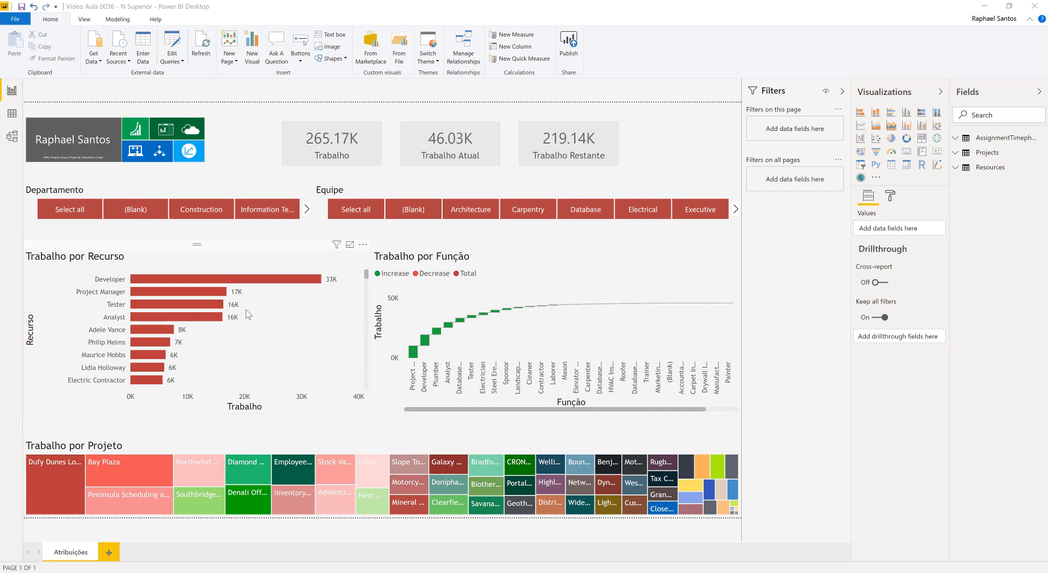
pyautogui.scroll(-10, 249, 304)
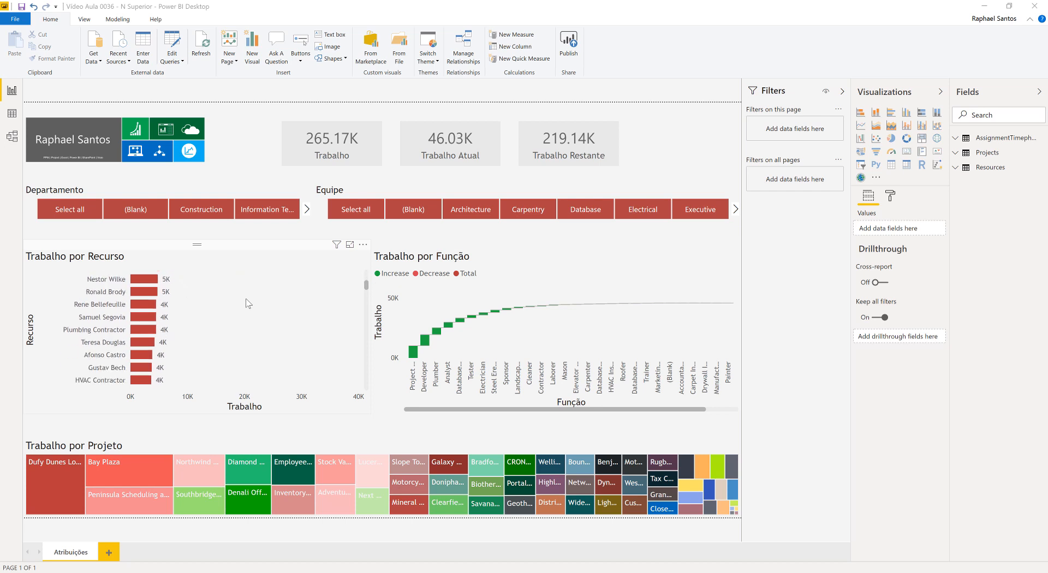
pyautogui.scroll(10, 248, 304)
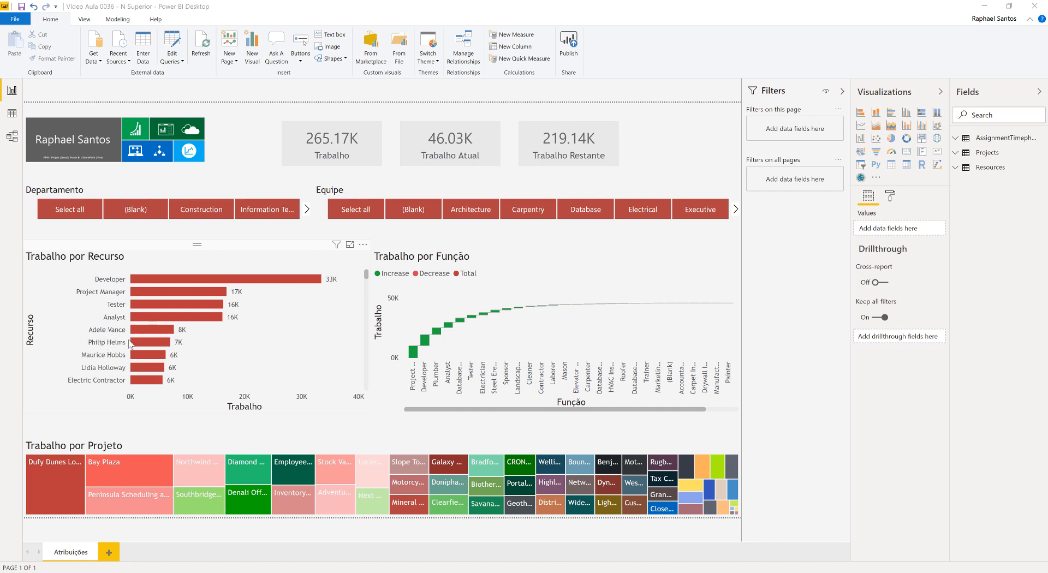
pyautogui.scroll(-10, 235, 323)
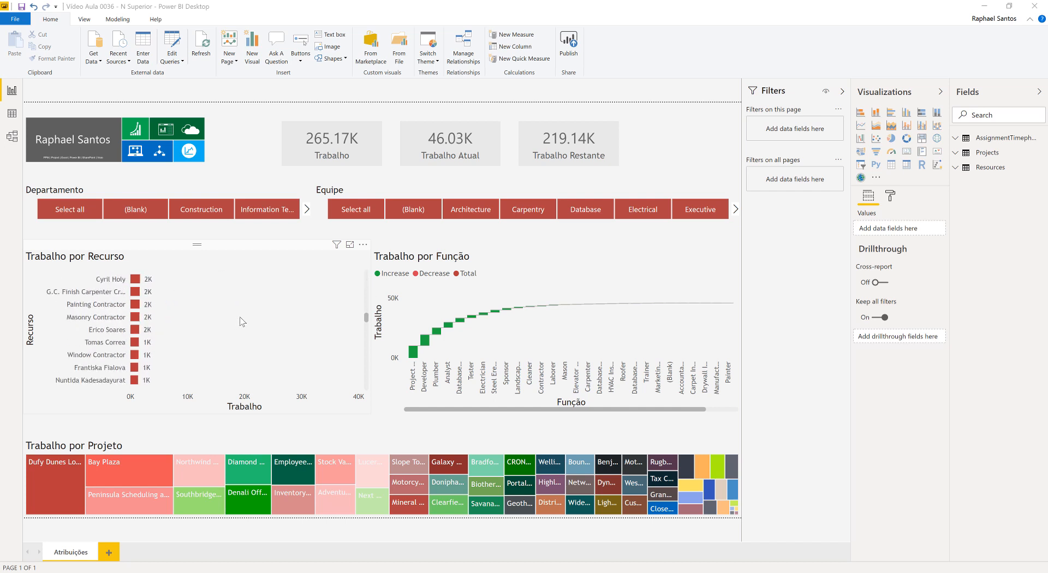
pyautogui.scroll(-6, 242, 322)
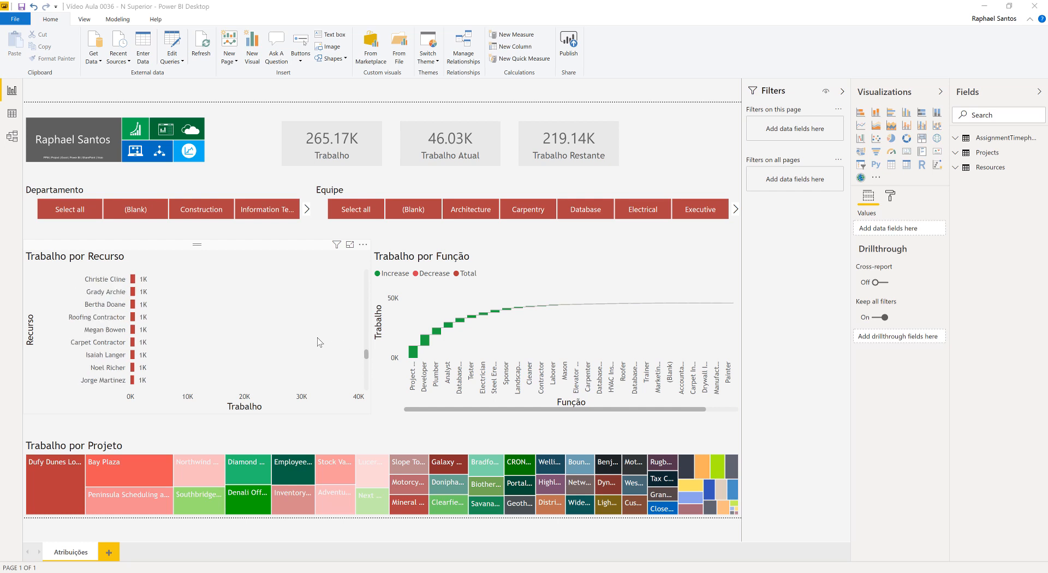
pyautogui.scroll(-5, 320, 343)
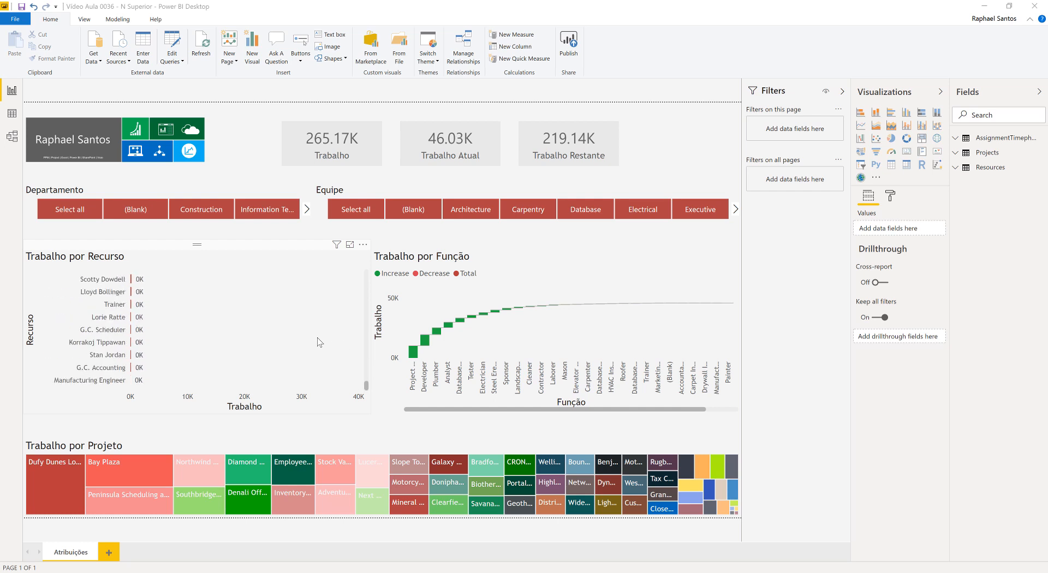
pyautogui.scroll(20, 320, 343)
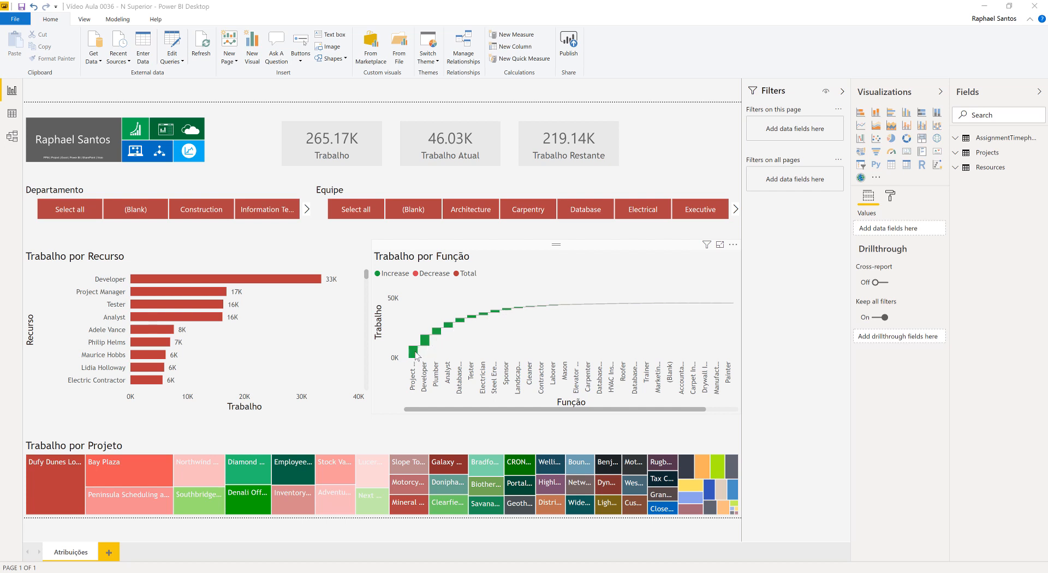
# - Examine the roles in the Trabalho por Função waterfall chart through to its Total column
pyautogui.moveTo(625, 416); pyautogui.dragTo(688, 415)
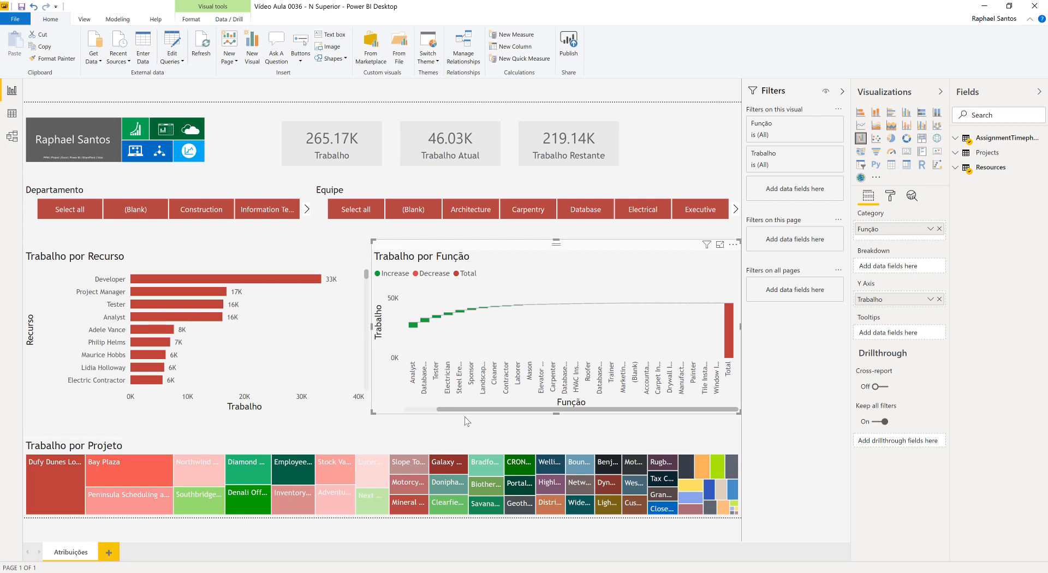
pyautogui.click(428, 415)
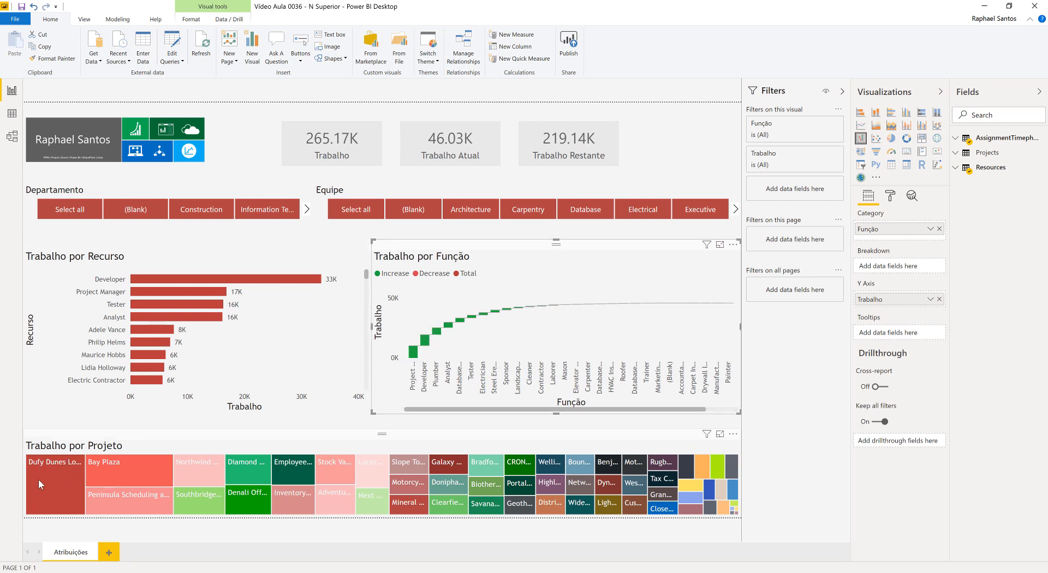
pyautogui.moveTo(223, 487)
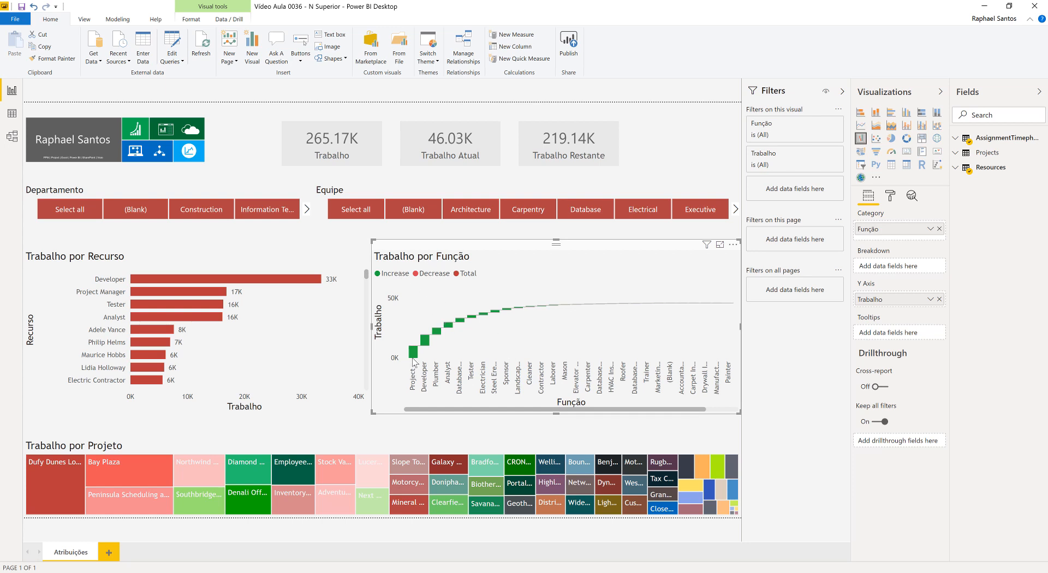
pyautogui.moveTo(415, 357)
pyautogui.moveTo(610, 410); pyautogui.dragTo(673, 412)
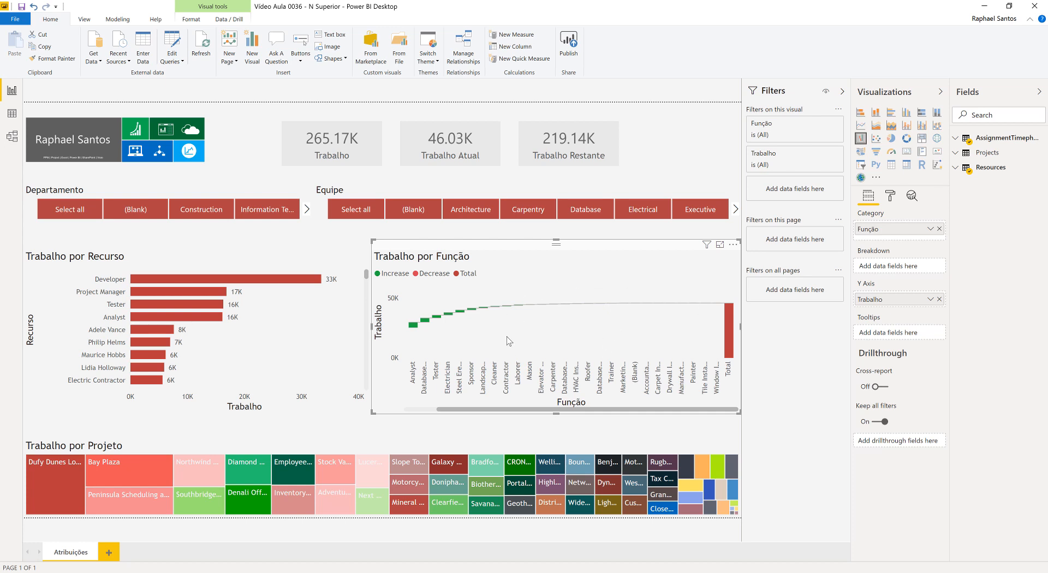
pyautogui.click(428, 409)
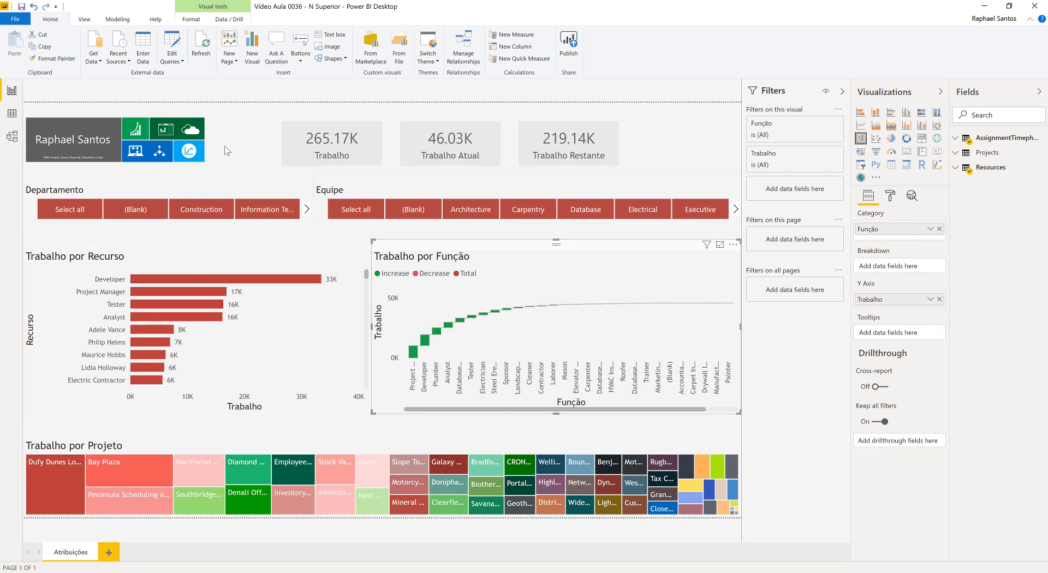
pyautogui.click(257, 166)
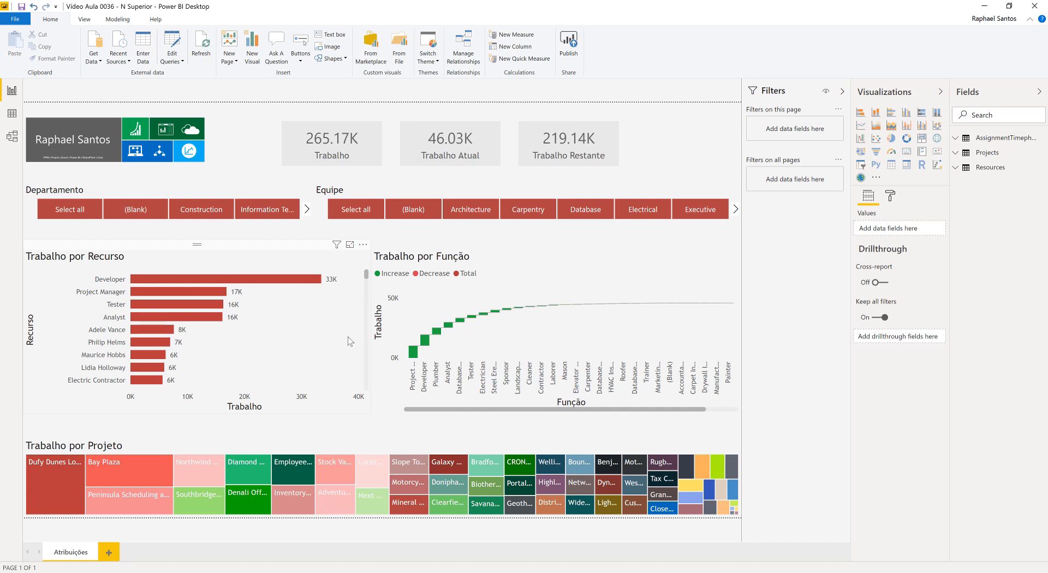
pyautogui.moveTo(506, 309)
pyautogui.moveTo(376, 468)
# - Select the Trabalho por Recurso chart and expand the Resources and AssignmentTimephasedDataSet tables to show their fields
pyautogui.click(101, 250)
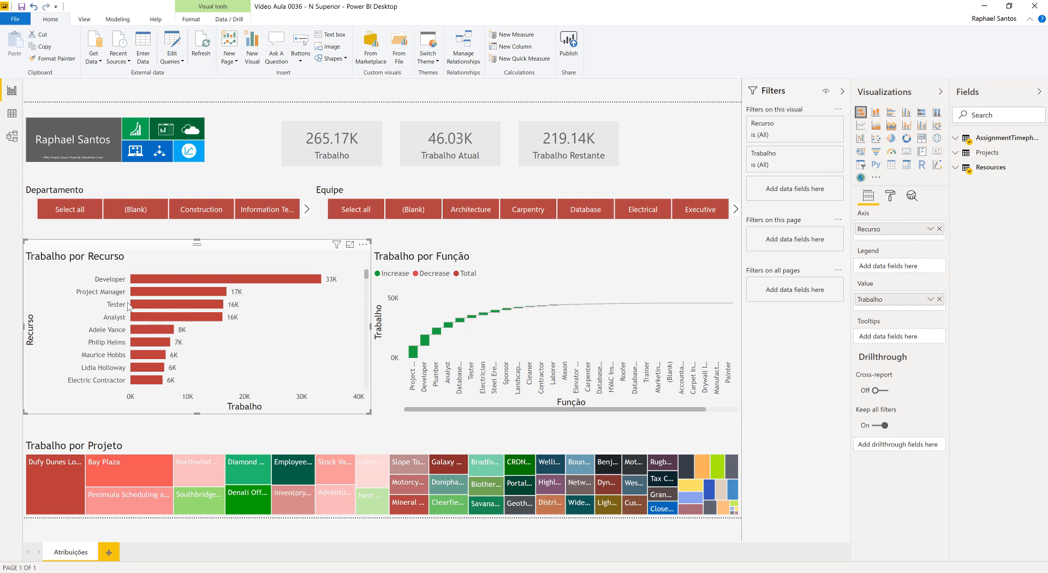
pyautogui.click(954, 168)
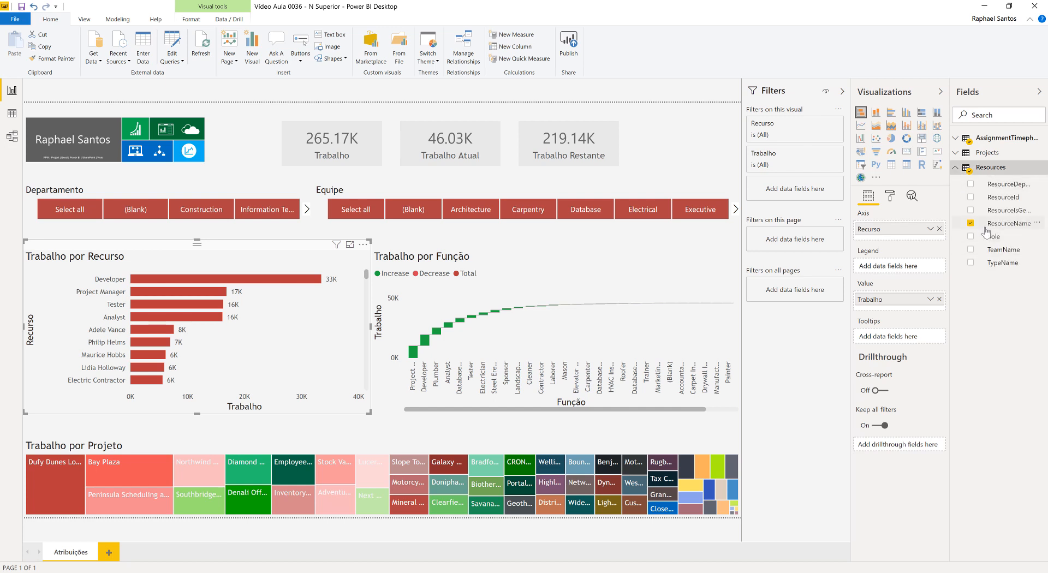
pyautogui.click(956, 139)
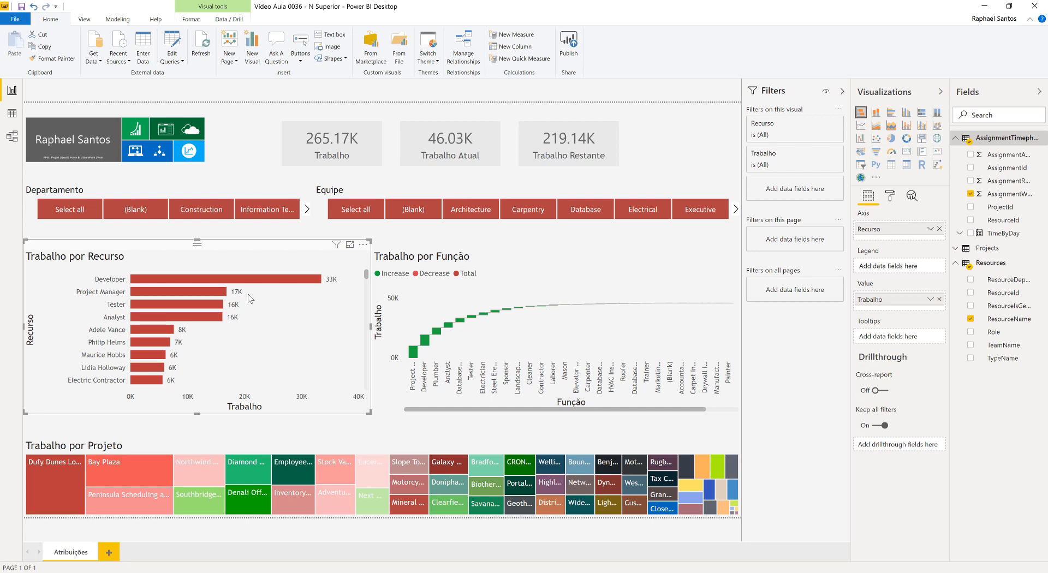
# - Review the comparison conditions available in the Trabalho filter of the Trabalho por Recurso chart
pyautogui.click(822, 158)
pyautogui.click(793, 196)
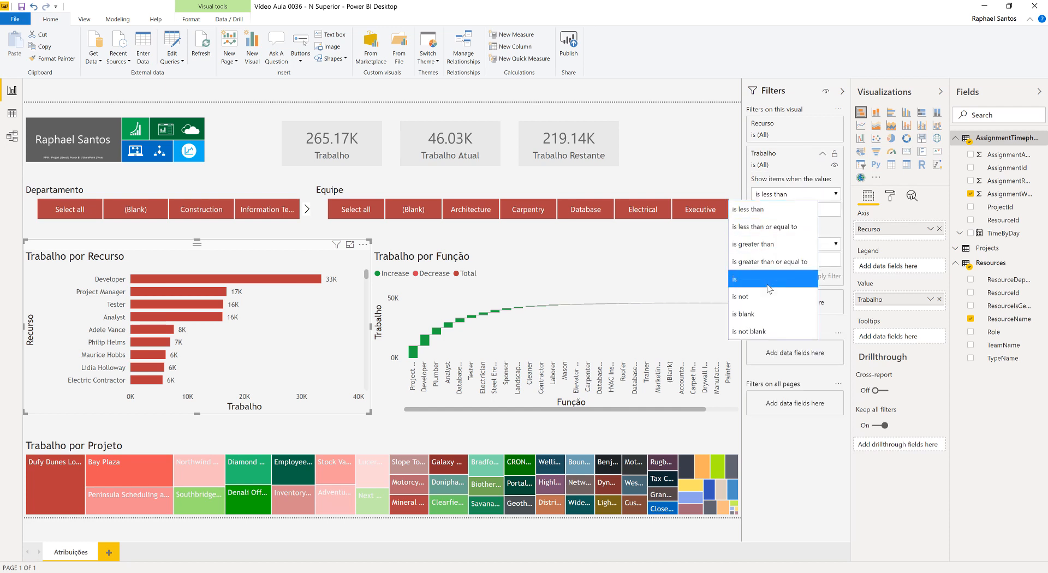
pyautogui.click(839, 196)
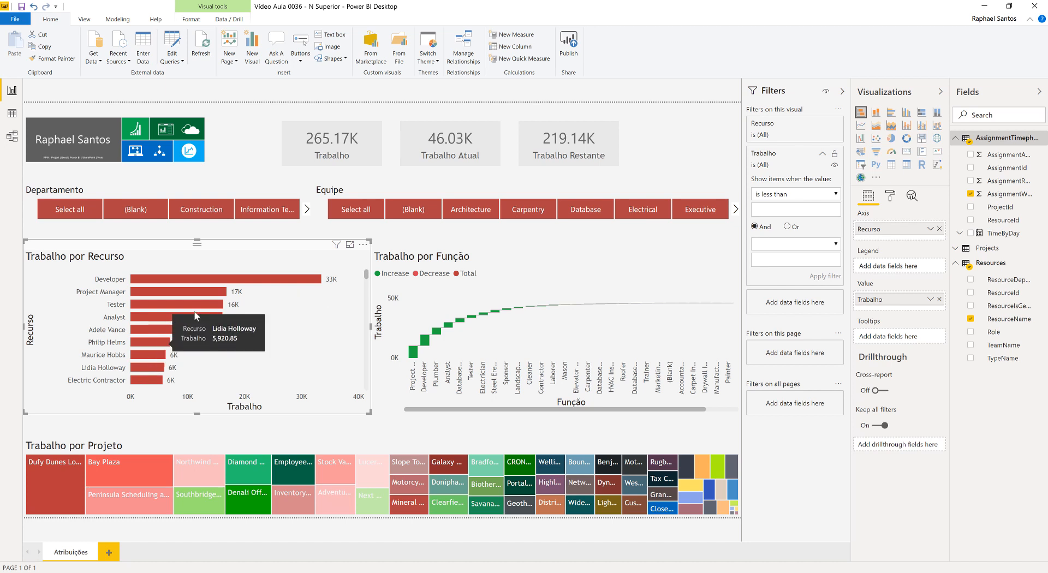
pyautogui.scroll(-5, 198, 310)
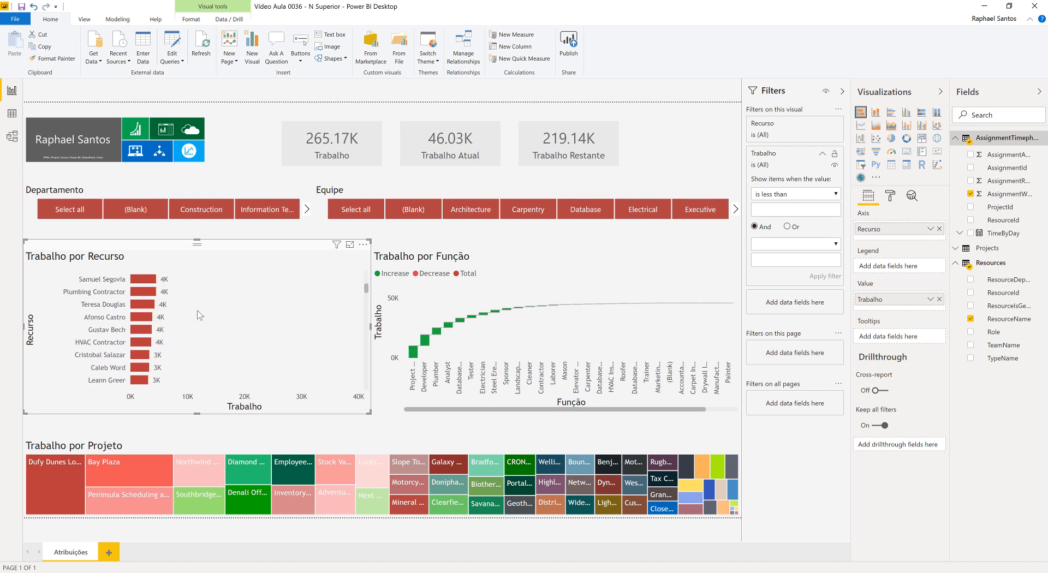
pyautogui.scroll(5, 200, 315)
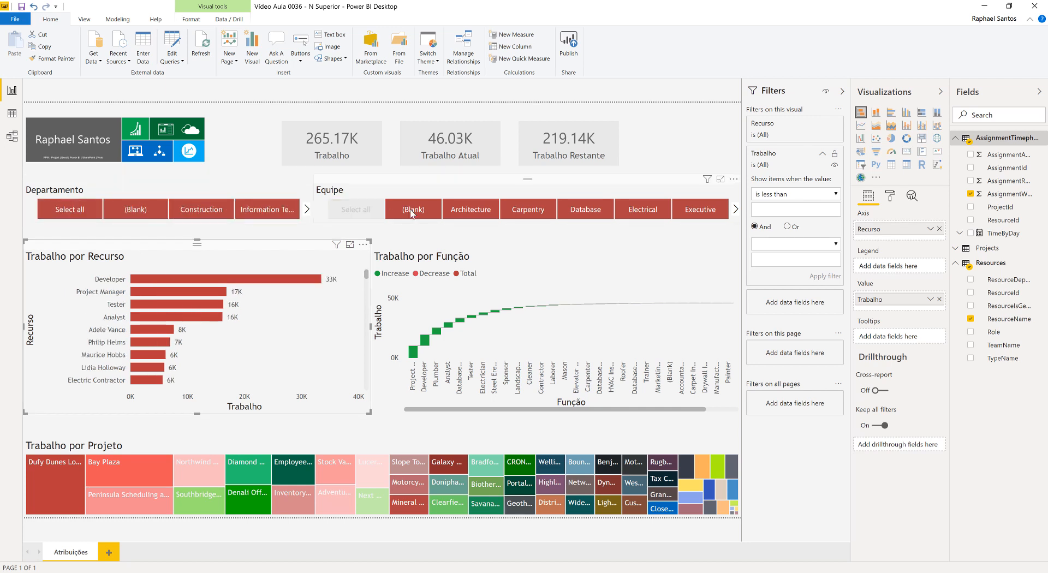
pyautogui.click(278, 161)
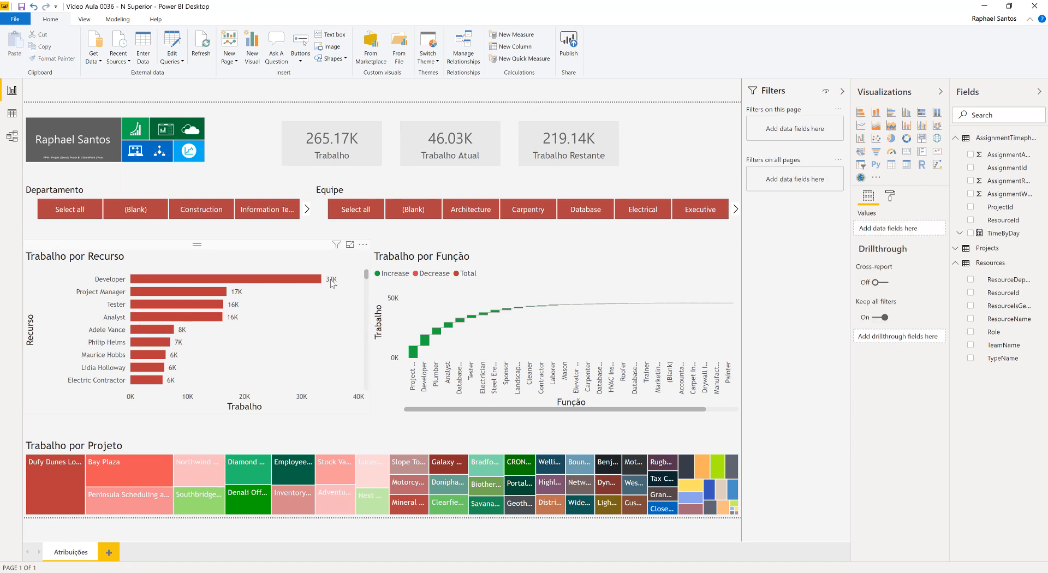
# - Change the filter type of the Recurso filter on the Trabalho por Recurso chart to Top N
pyautogui.click(140, 249)
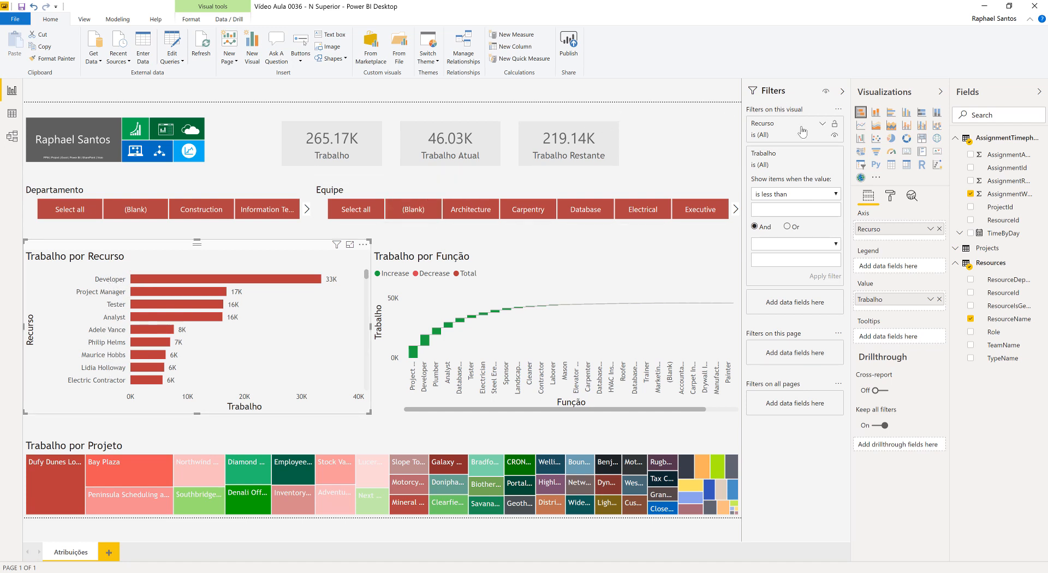
pyautogui.click(822, 125)
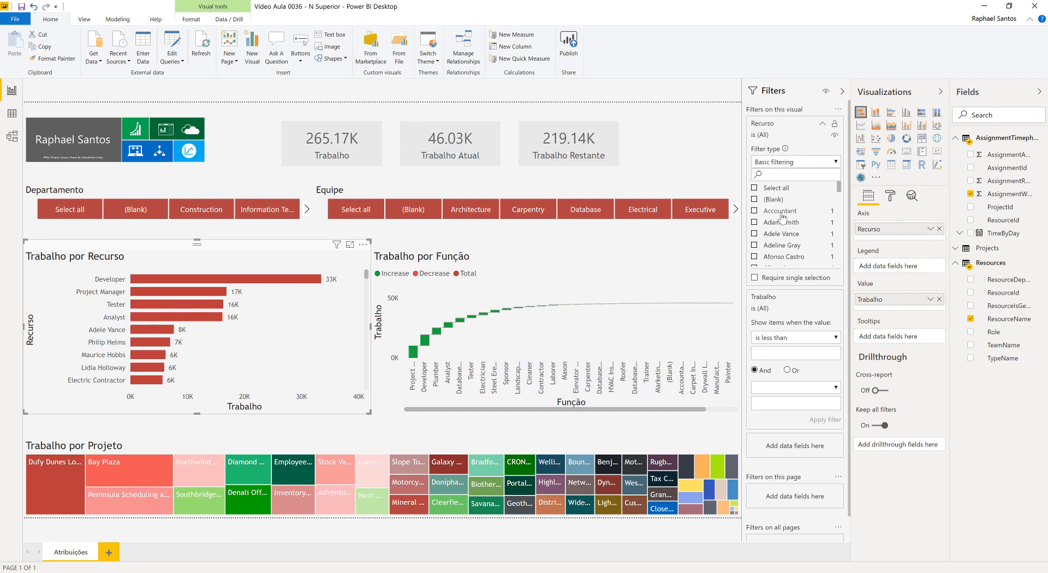
pyautogui.scroll(-2, 789, 224)
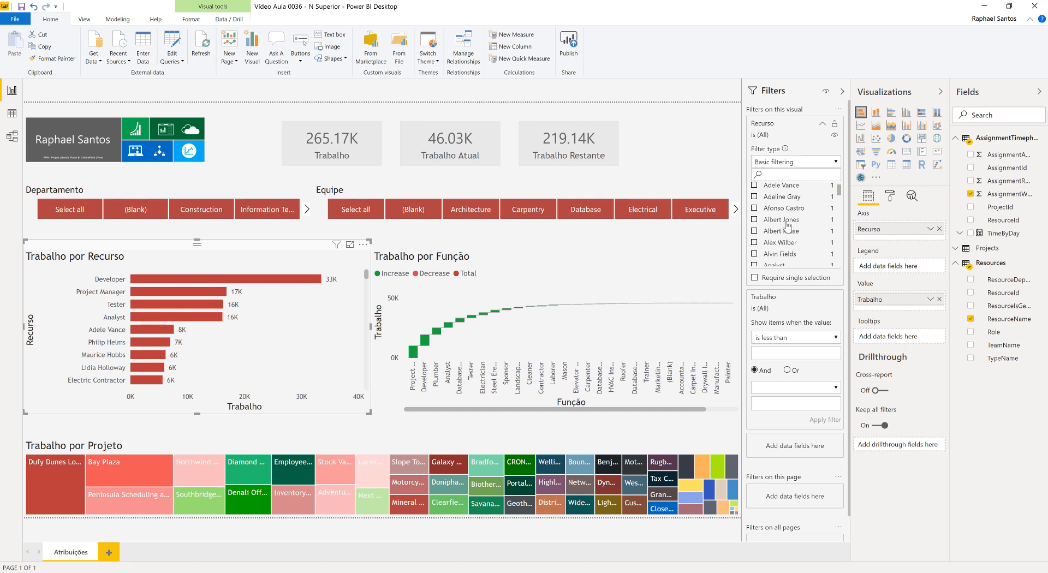
pyautogui.scroll(2, 788, 226)
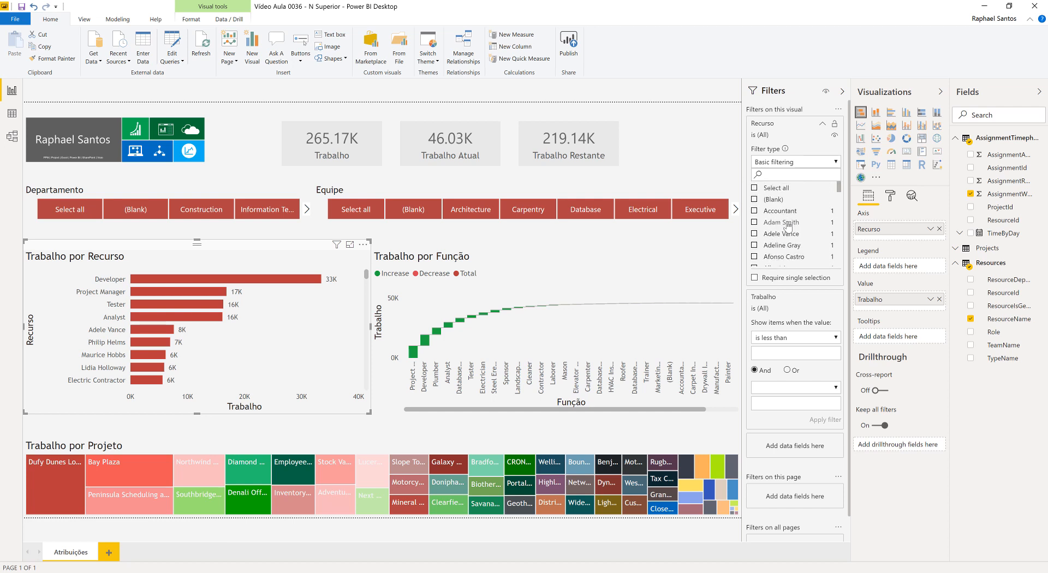
pyautogui.click(818, 163)
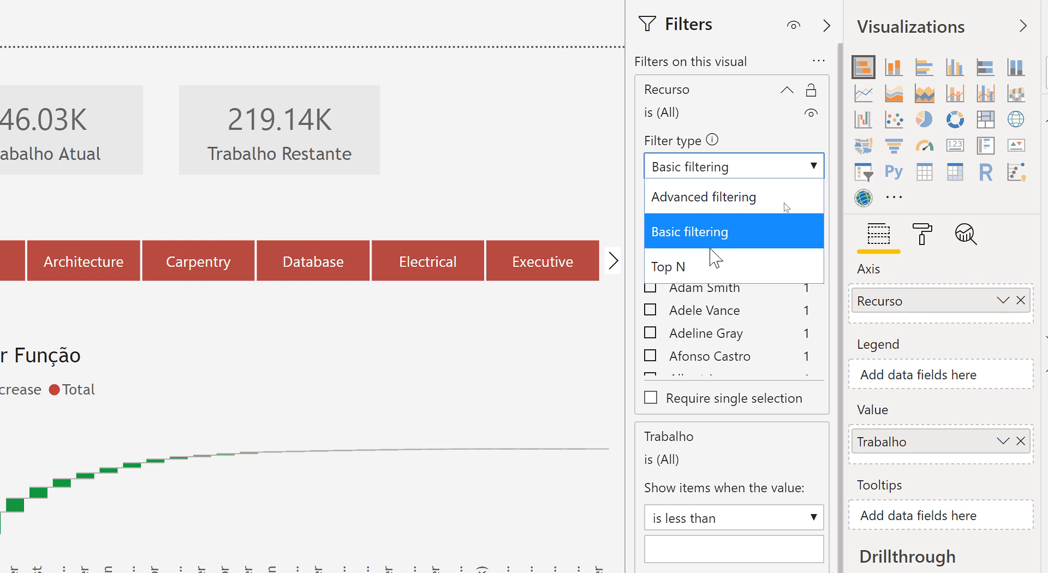
pyautogui.click(679, 275)
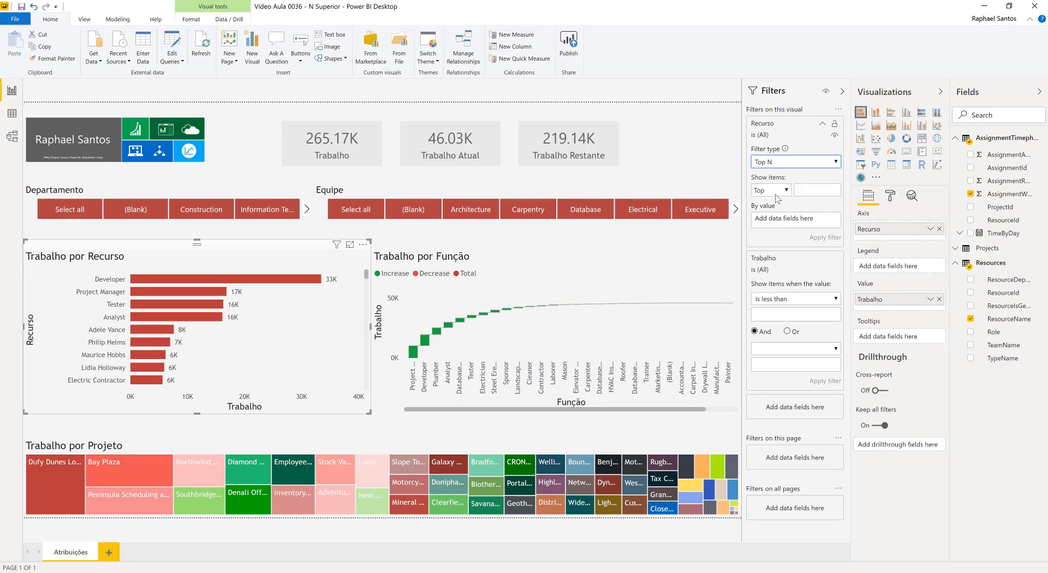
pyautogui.click(689, 225)
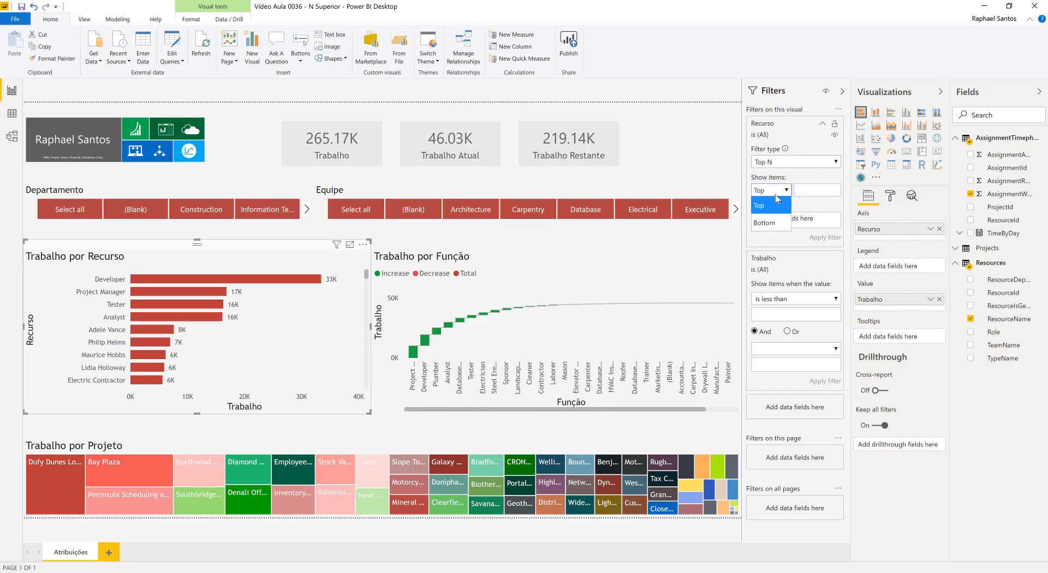
pyautogui.click(770, 223)
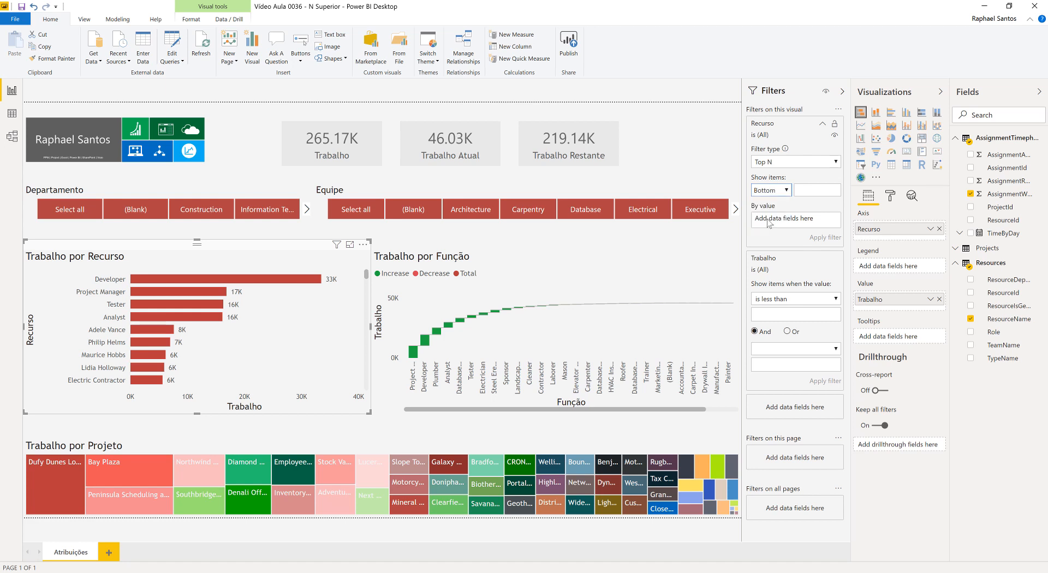
pyautogui.click(784, 191)
pyautogui.click(773, 203)
# - Limit the Recurso filter to the top 10 items by AssignmentWork and apply it to the chart
pyautogui.click(799, 191)
pyautogui.write('10')
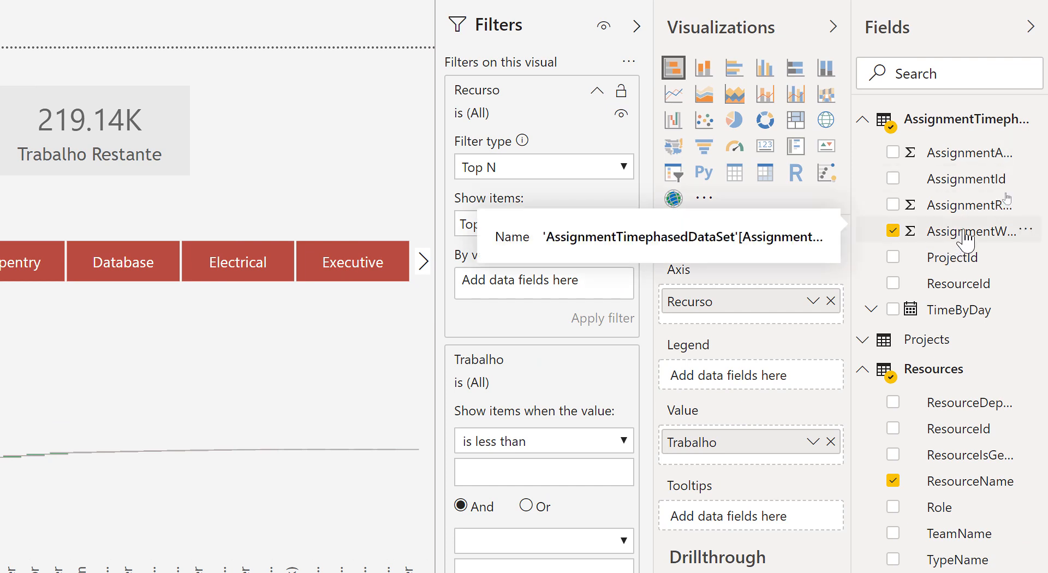
pyautogui.moveTo(966, 240); pyautogui.dragTo(523, 299)
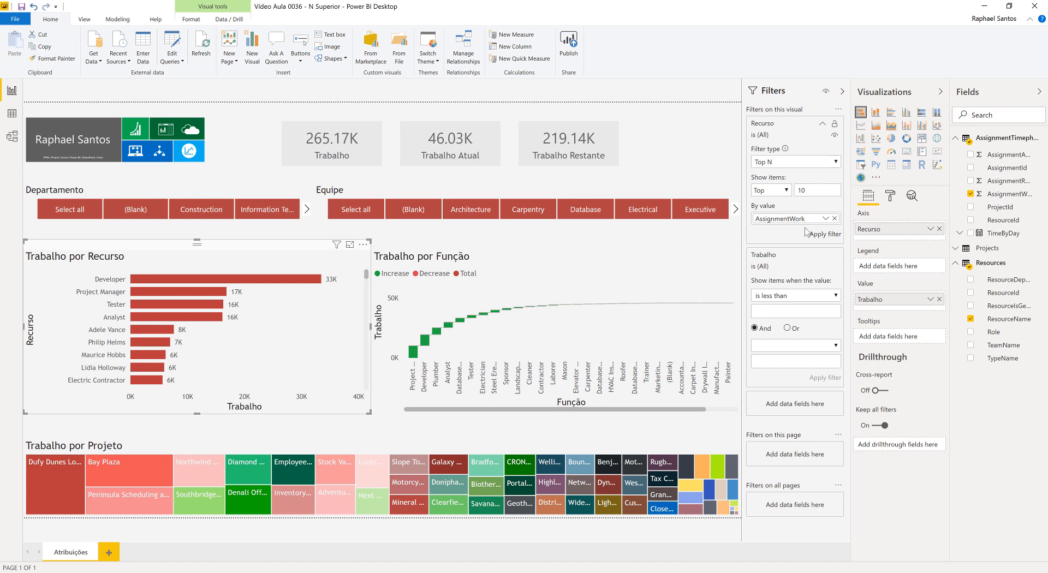
pyautogui.click(820, 237)
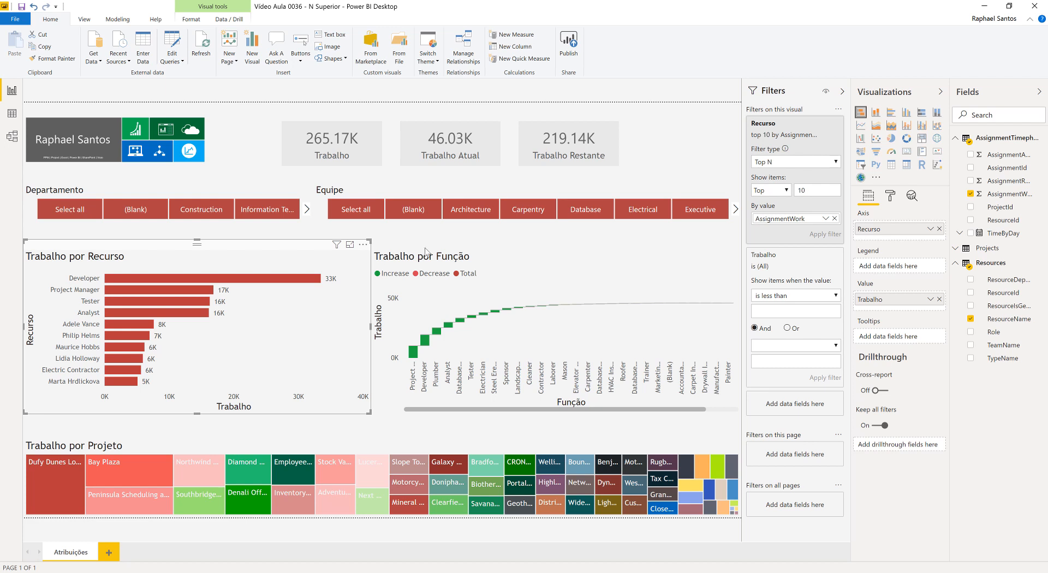
# - Change the Função filter of the Trabalho por Função chart to Top N, using AssignmentWork as its by-value field
pyautogui.click(489, 252)
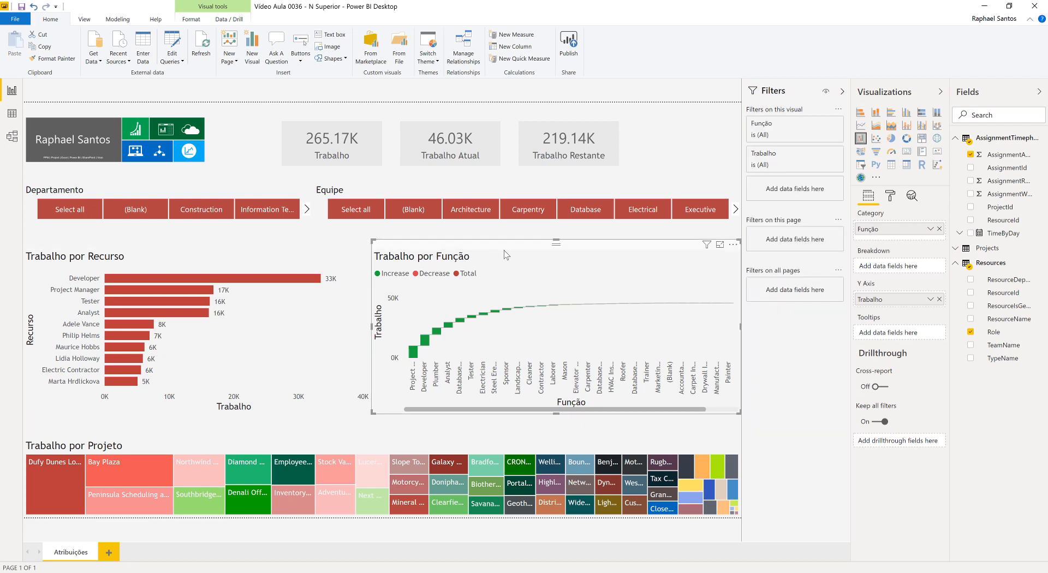
pyautogui.moveTo(707, 246)
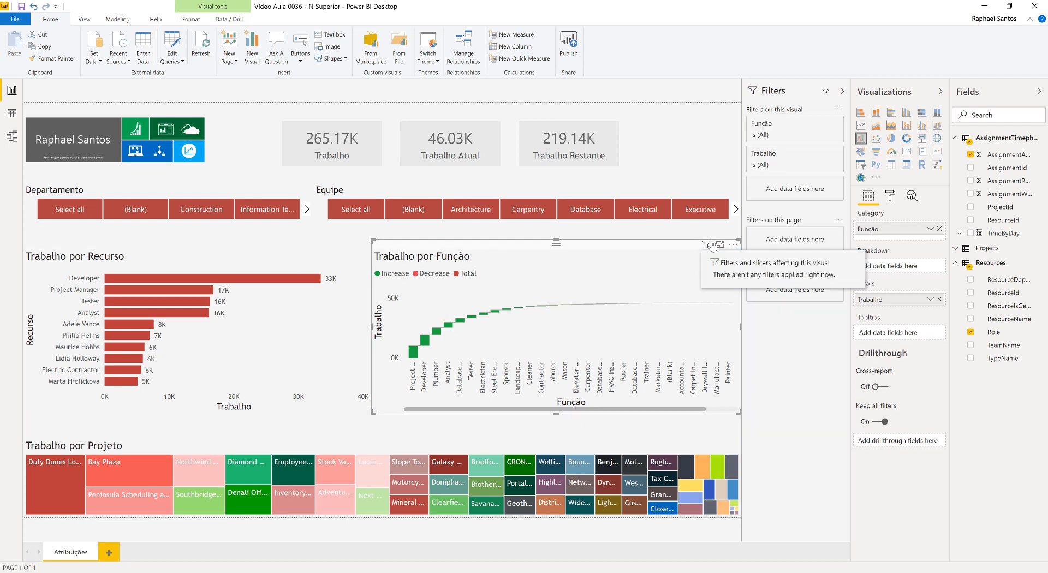
pyautogui.click(825, 138)
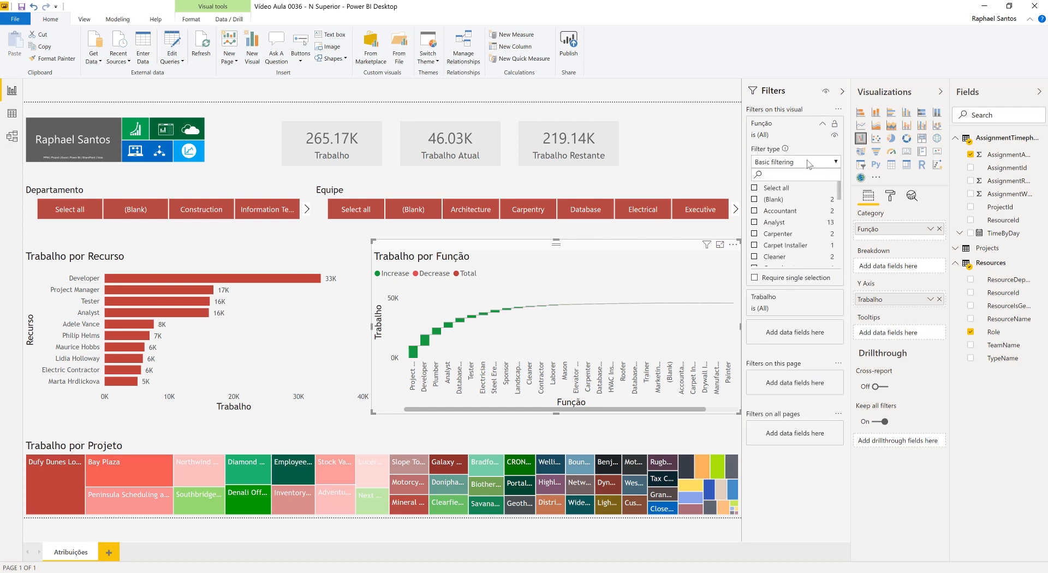
pyautogui.click(809, 165)
pyautogui.click(780, 211)
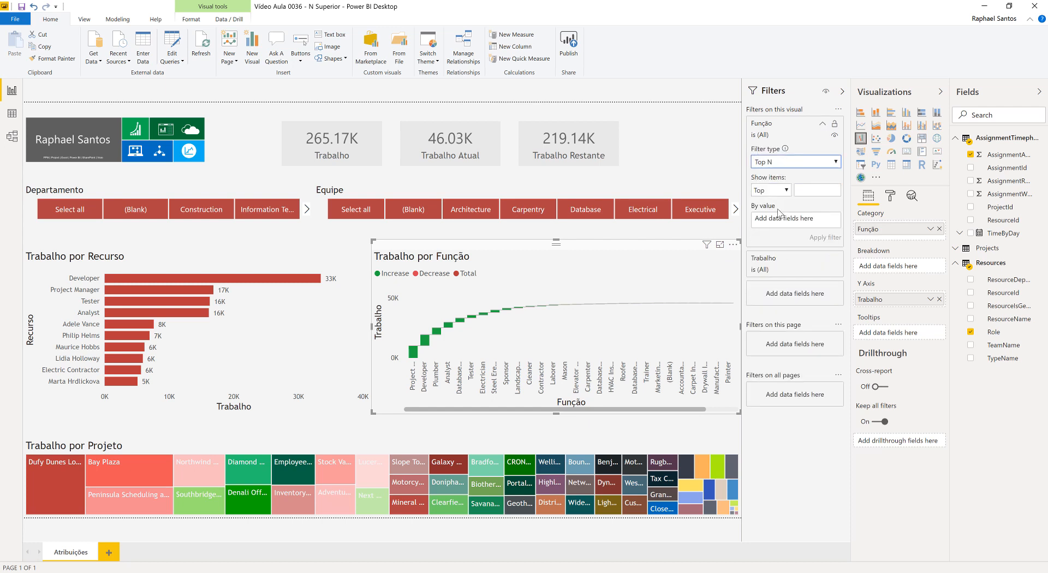
pyautogui.click(807, 187)
pyautogui.moveTo(997, 195); pyautogui.dragTo(826, 221)
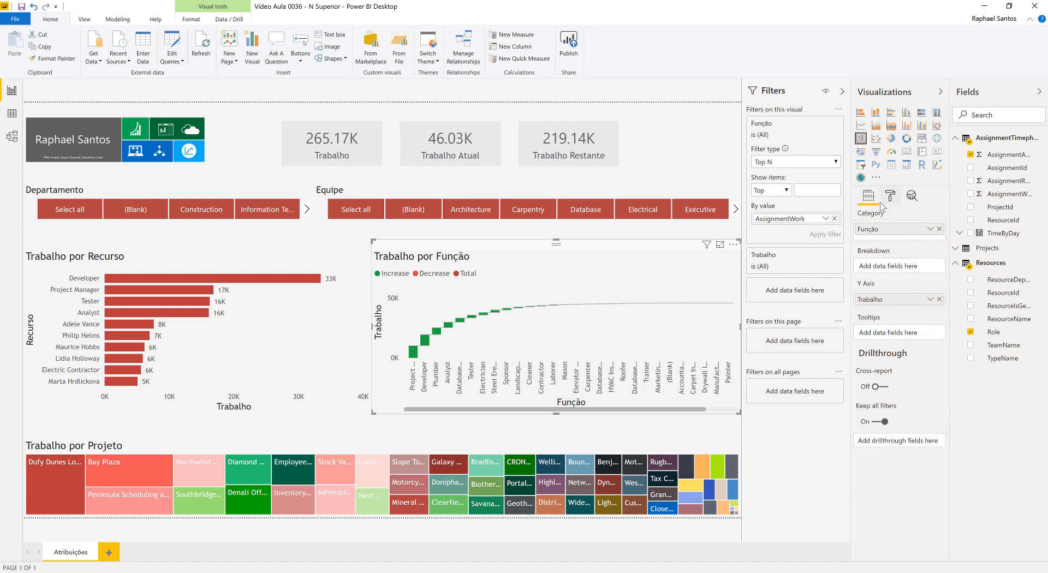
# - Replace the Trabalho field on the Y axis of the Trabalho por Função chart with AssignmentWork
pyautogui.click(931, 299)
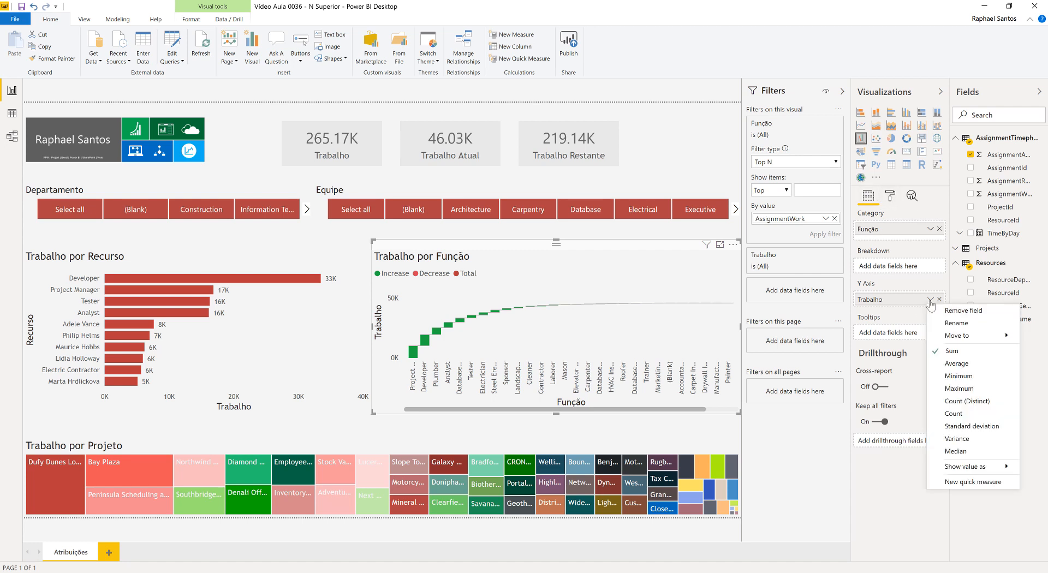
pyautogui.click(908, 310)
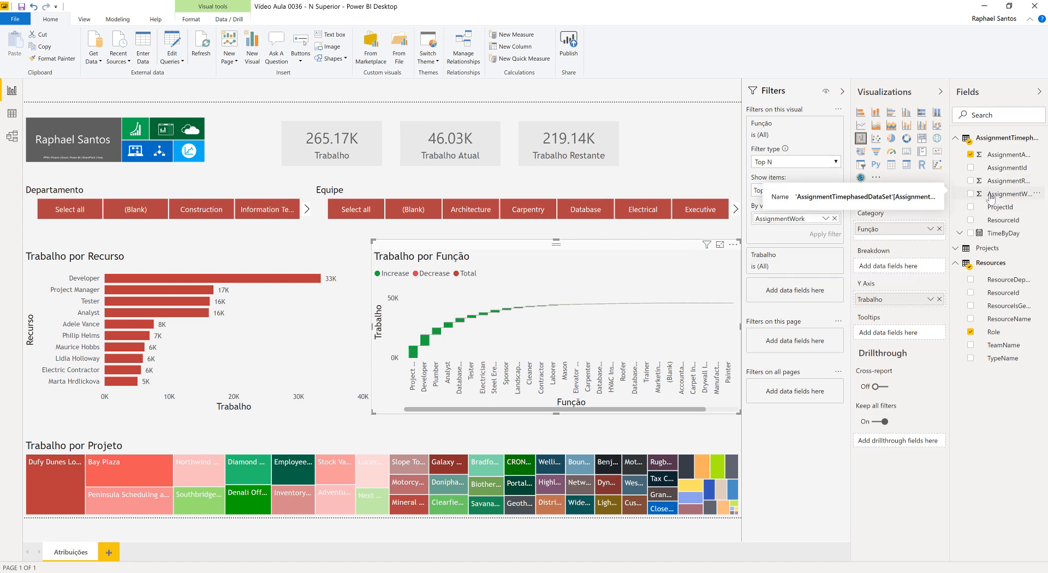
pyautogui.moveTo(991, 197); pyautogui.dragTo(909, 302)
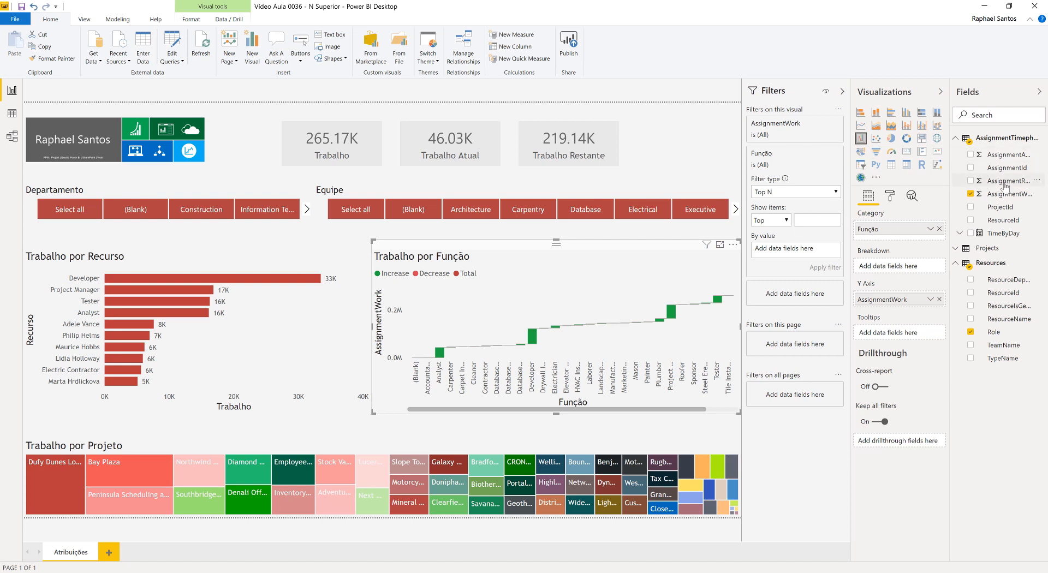
# - Limit the Função filter to the top 10 items by AssignmentWork and apply it to the chart
pyautogui.moveTo(1003, 196); pyautogui.dragTo(805, 249)
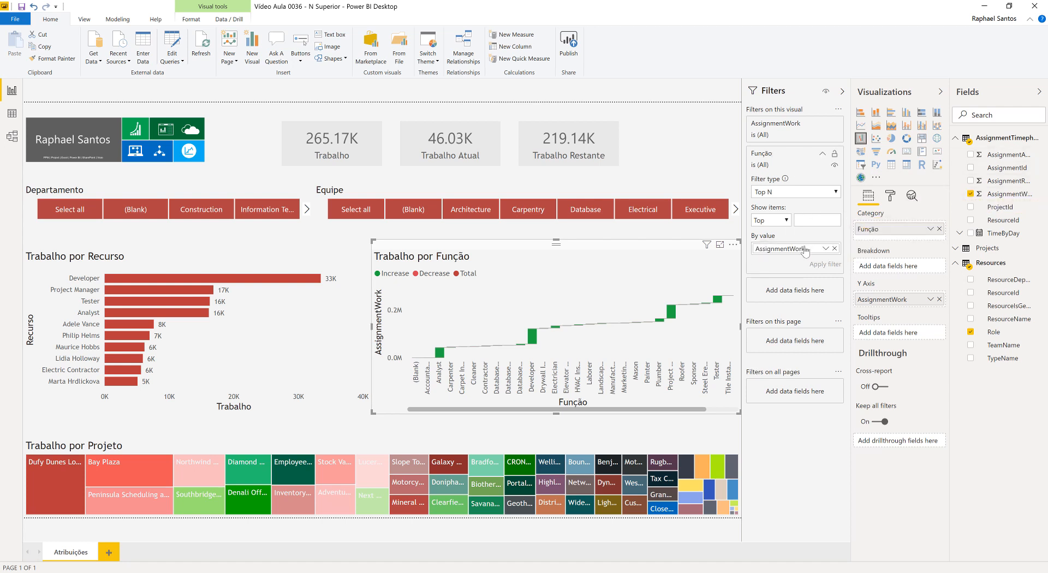
pyautogui.click(819, 219)
pyautogui.write('10')
pyautogui.click(826, 266)
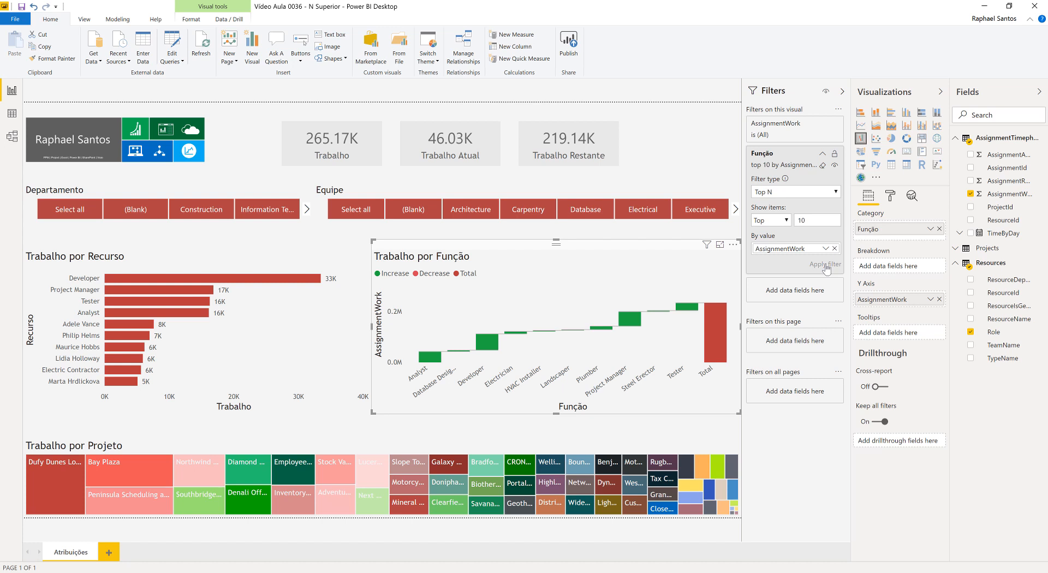
# - Sort the Trabalho por Função chart by AssignmentWork and deselect the chart
pyautogui.click(733, 245)
pyautogui.moveTo(758, 334)
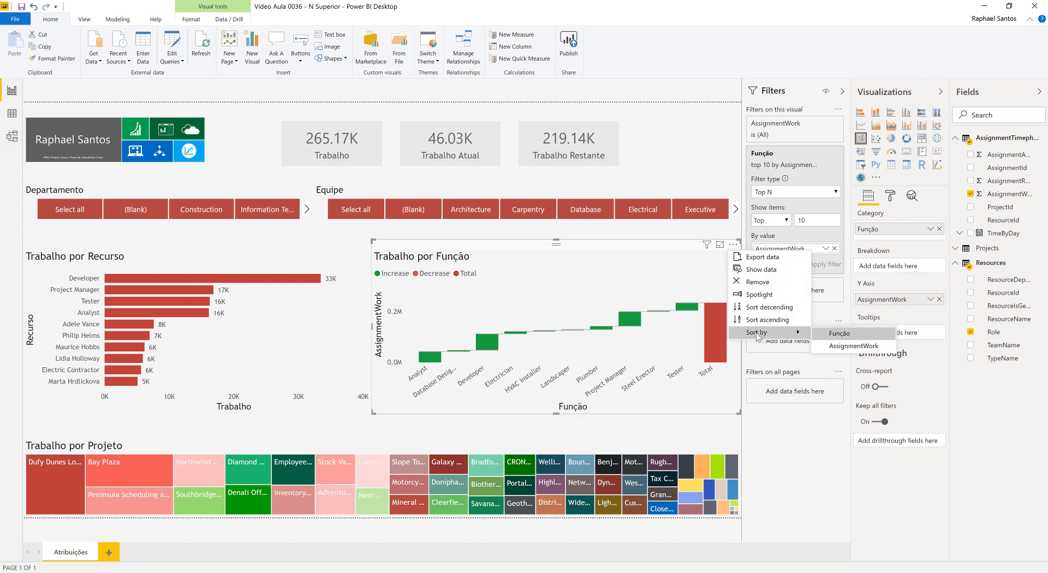
pyautogui.click(852, 346)
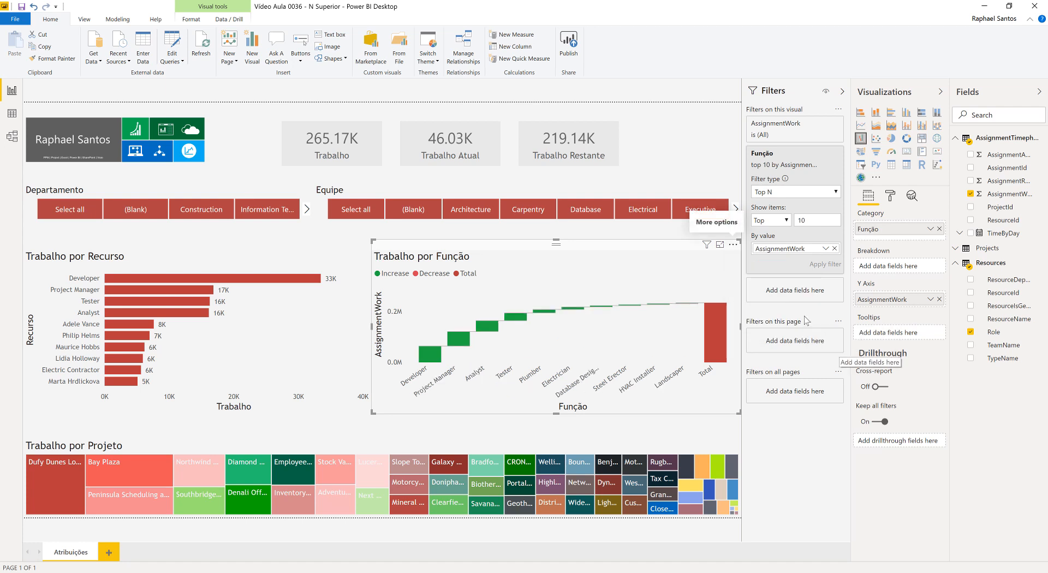
pyautogui.click(684, 155)
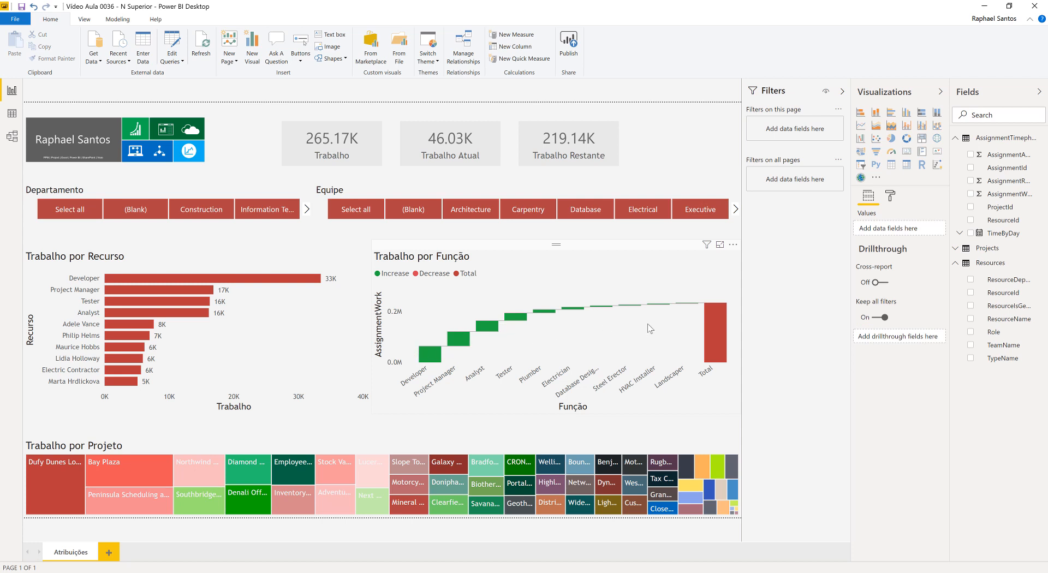
# - Change the filter type of the Nome do Projeto filter on the Trabalho por Projeto treemap to Top N
pyautogui.click(297, 437)
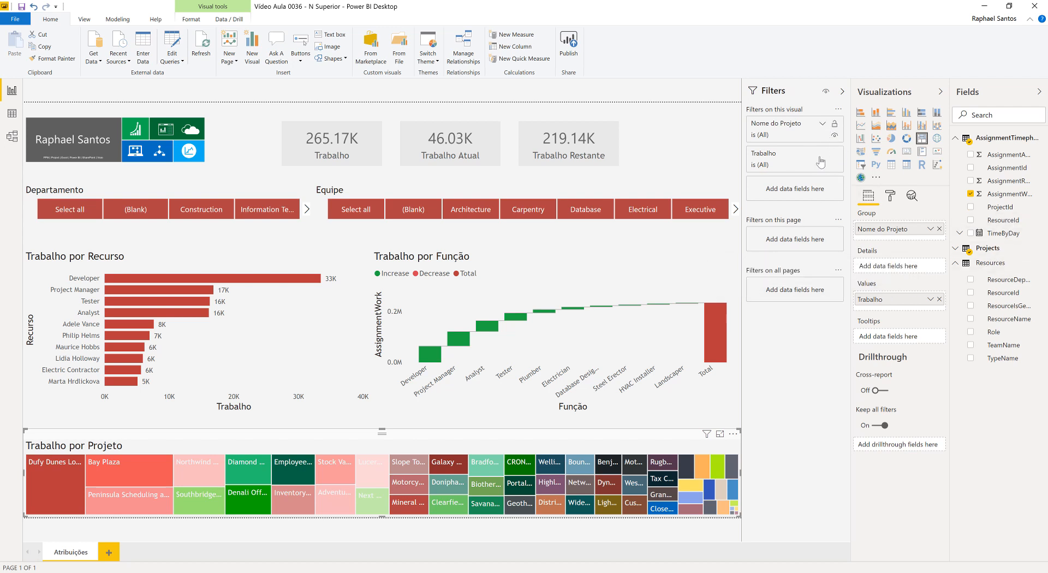
pyautogui.click(822, 123)
pyautogui.click(812, 164)
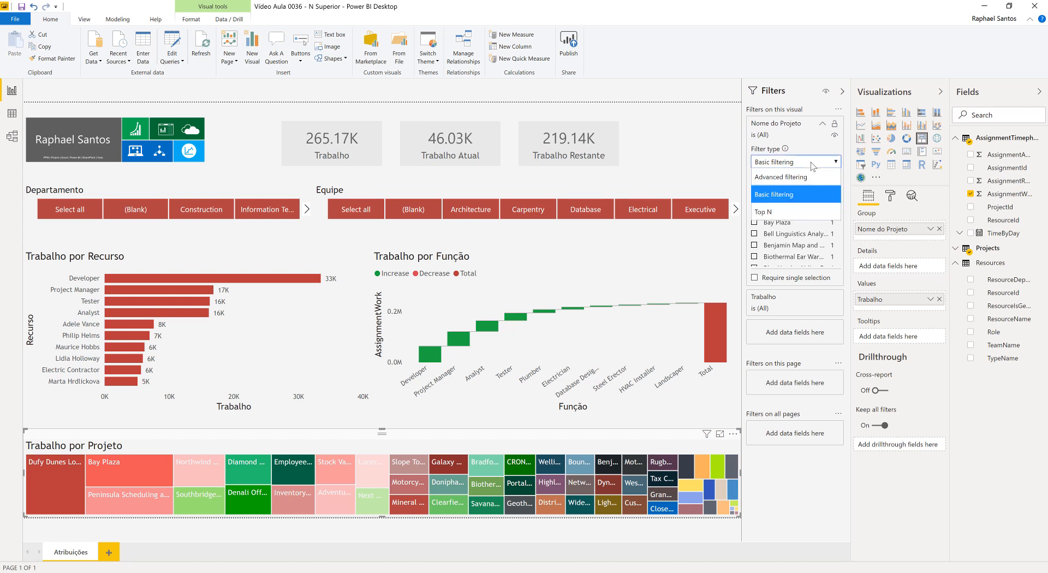
pyautogui.click(787, 211)
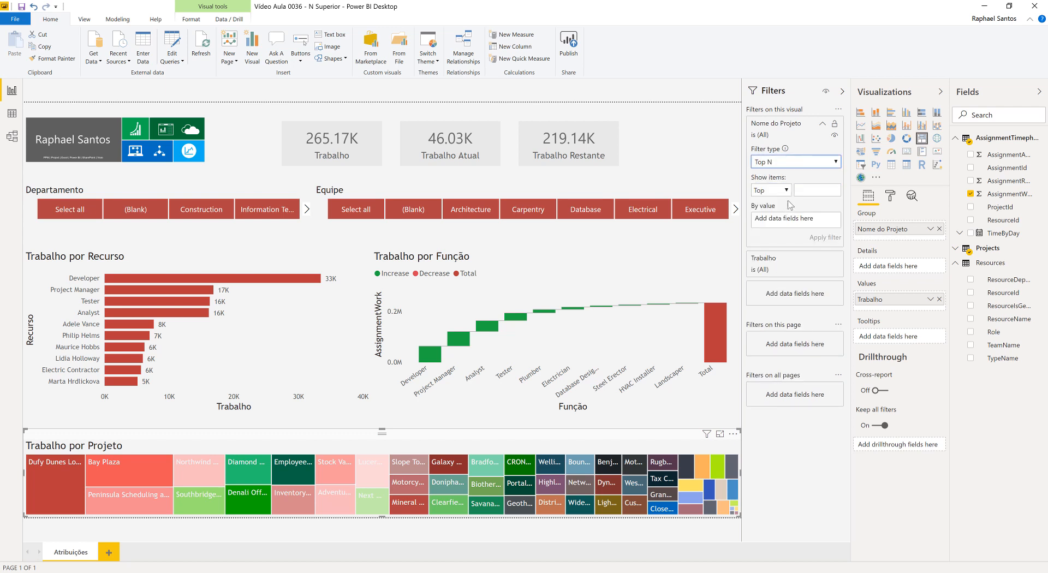
# - Limit the Nome do Projeto filter to the top 10 items by AssignmentWork and apply it to the treemap
pyautogui.click(815, 186)
pyautogui.write('10')
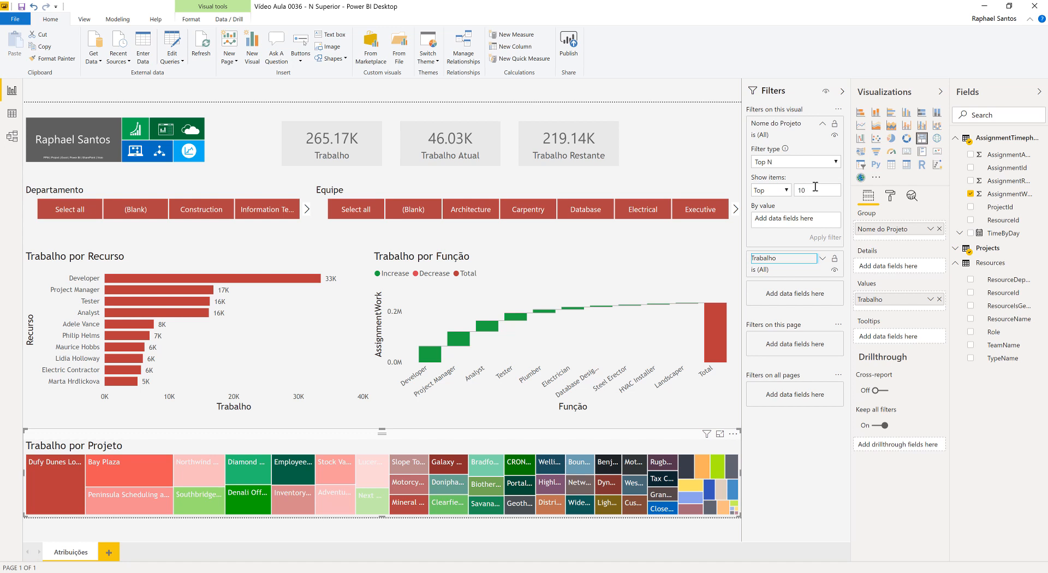
pyautogui.moveTo(1004, 194); pyautogui.dragTo(827, 229)
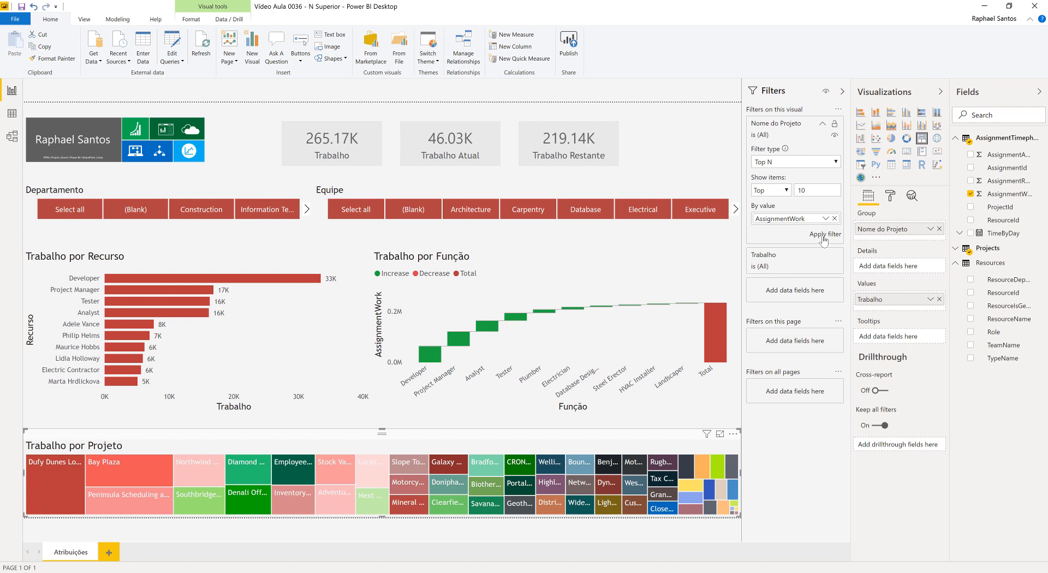
pyautogui.click(824, 236)
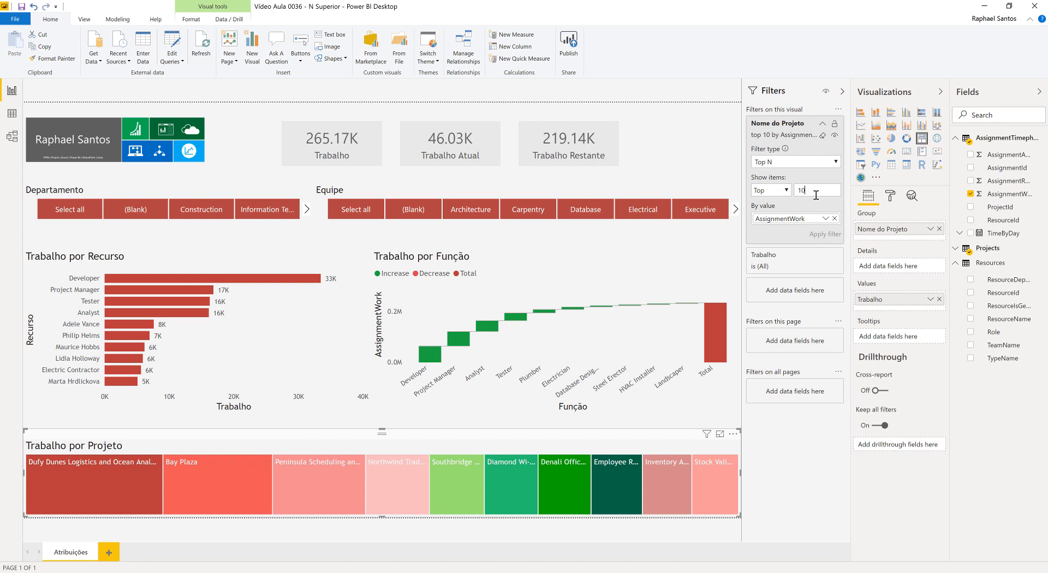
# - Change the Nome do Projeto filter to show the top 18 items and apply it
pyautogui.press('BackSpace')
pyautogui.write('2')
pyautogui.press('BackSpace')
pyautogui.press('Delete')
pyautogui.write('18')
pyautogui.click(829, 235)
# - Set the Nome do Projeto filter to show the top 30 items, apply it and deselect the treemap
pyautogui.click(797, 191)
pyautogui.hotkey('shift', 'Right')
pyautogui.write('3')
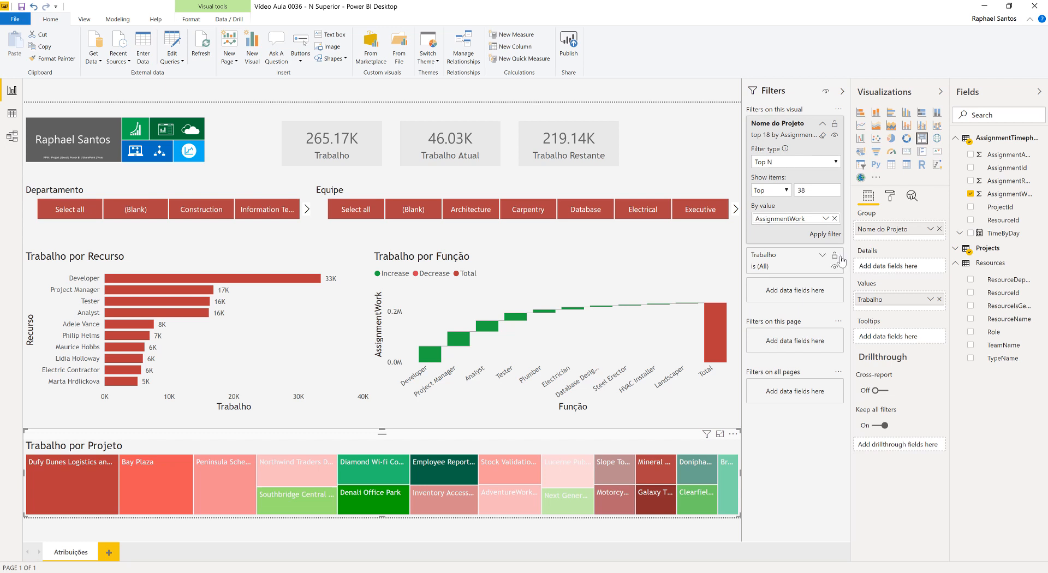
pyautogui.press('Delete')
pyautogui.write('0')
pyautogui.click(838, 235)
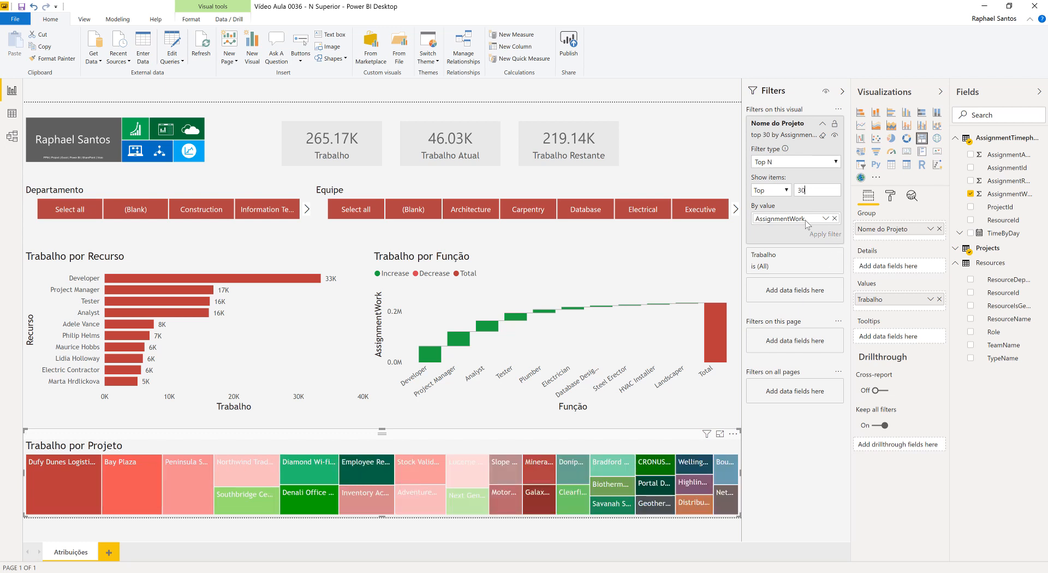
pyautogui.click(675, 149)
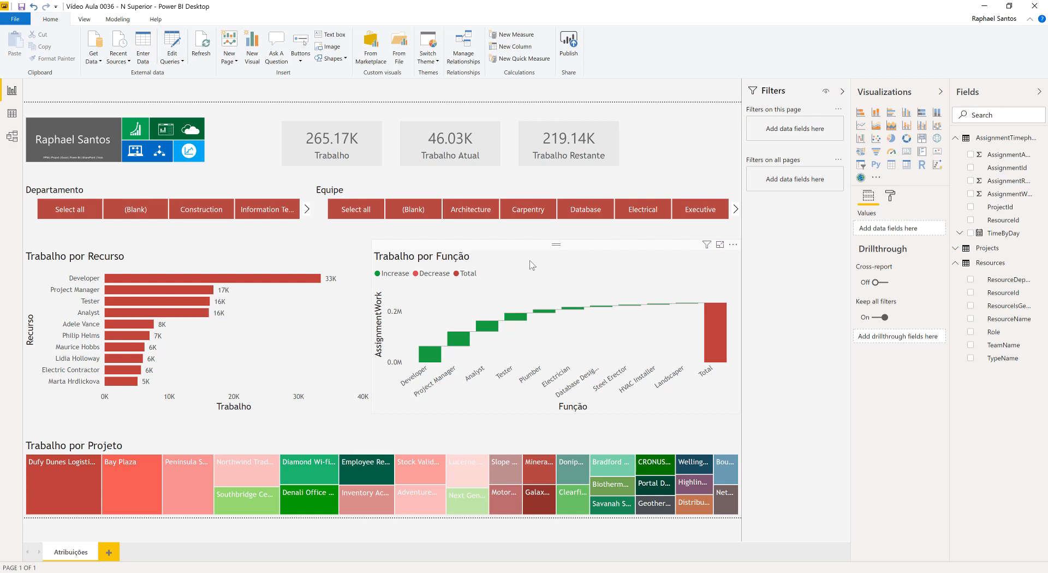
# - Change the title of the Trabalho por Recurso chart to "Trabalho por Recurso (top 10)"
pyautogui.click(195, 258)
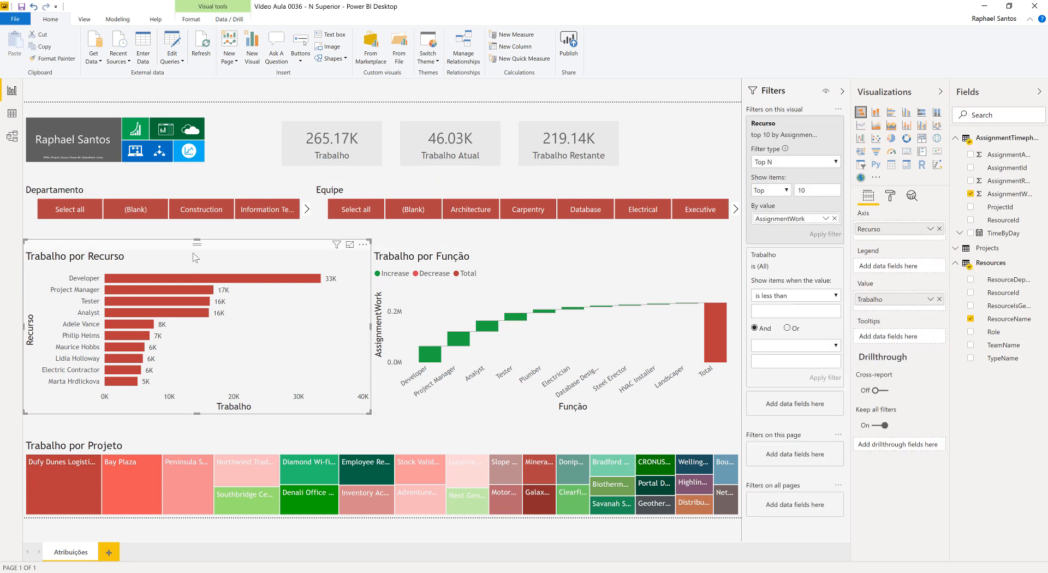
pyautogui.click(888, 199)
pyautogui.click(874, 354)
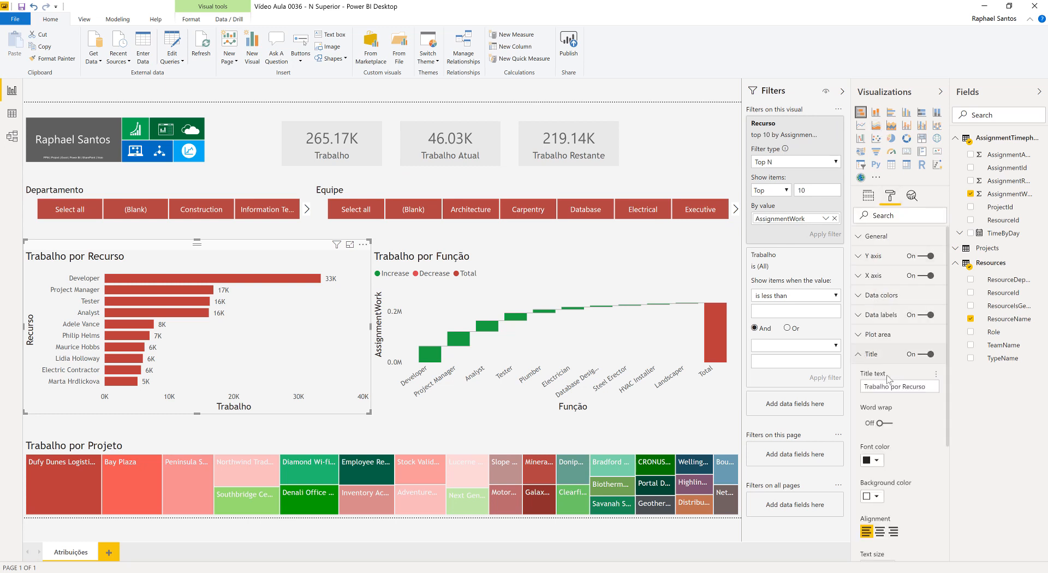
pyautogui.click(901, 387)
pyautogui.click(927, 387)
pyautogui.write('(top 10)')
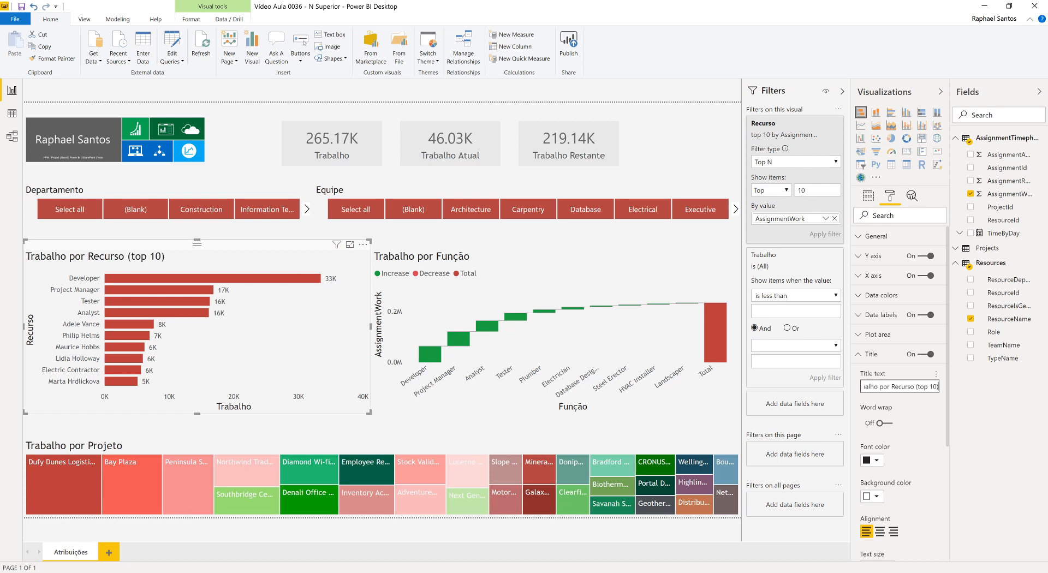
# - Change the title of the Trabalho por Função chart to "Trabalho por Função (top 10)" and deselect the chart
pyautogui.click(571, 262)
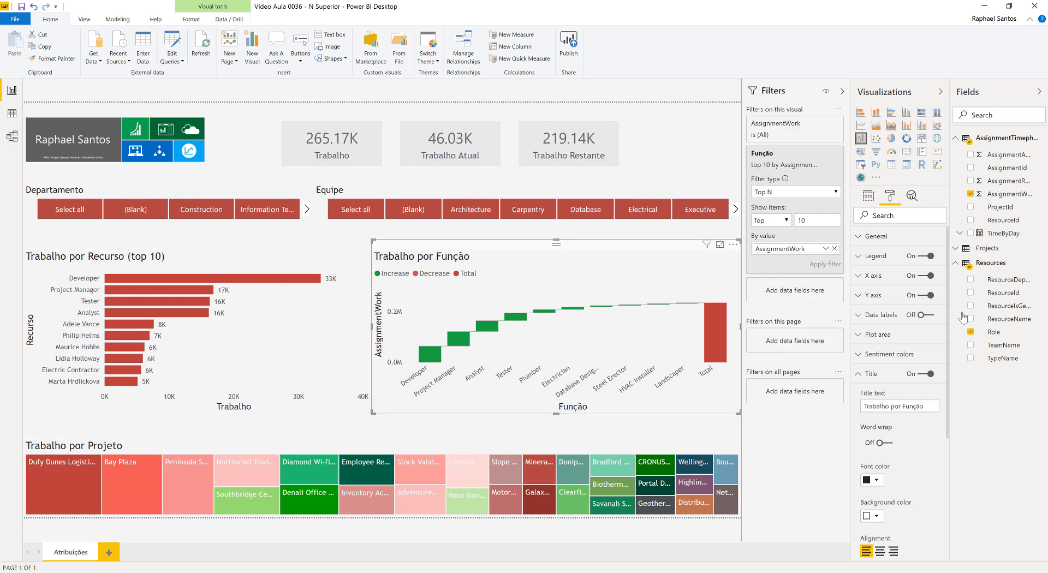
pyautogui.doubleClick(913, 407)
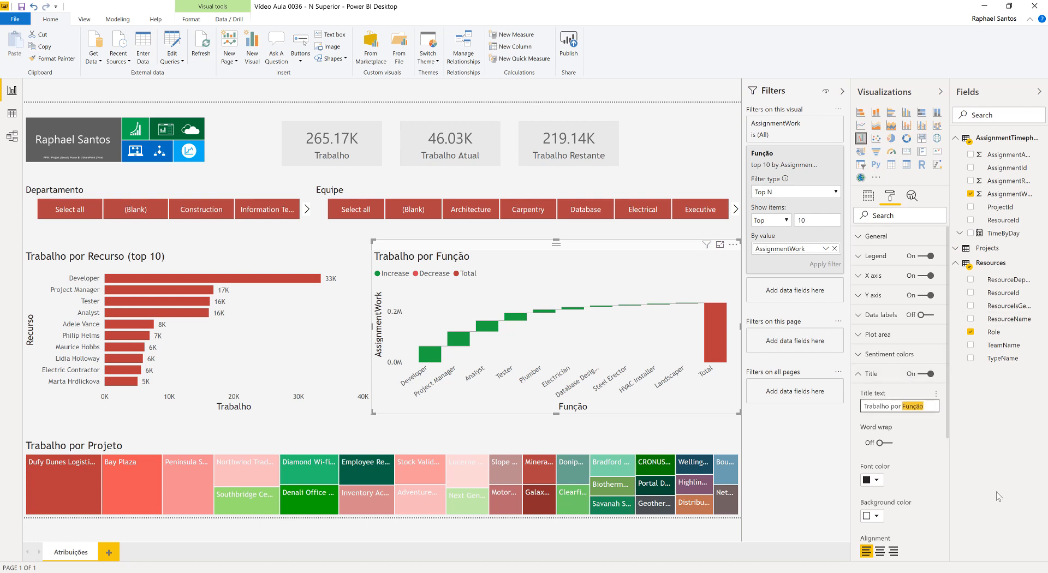
pyautogui.press('End')
pyautogui.write('(top 10)')
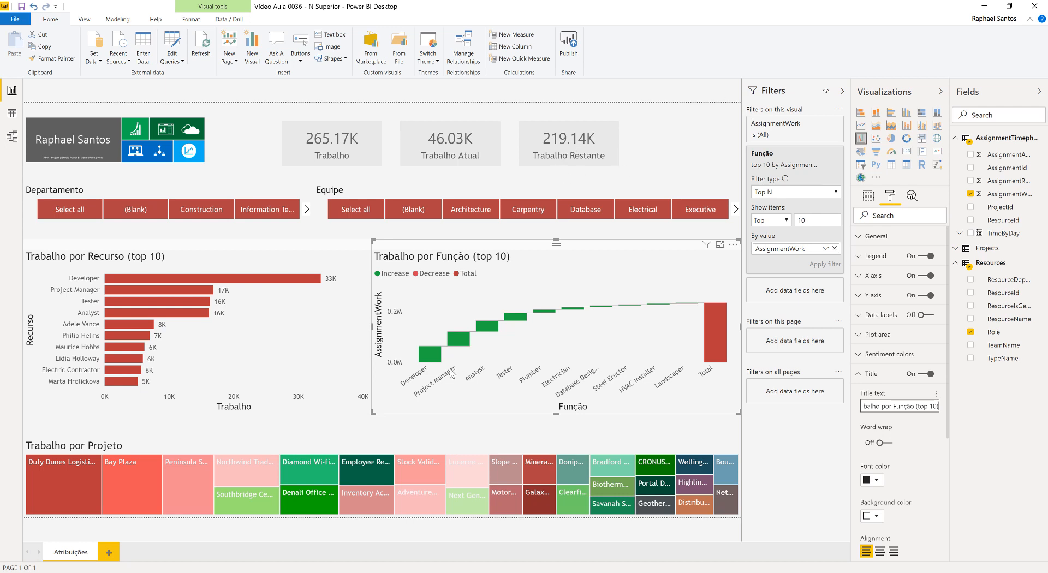
pyautogui.click(414, 422)
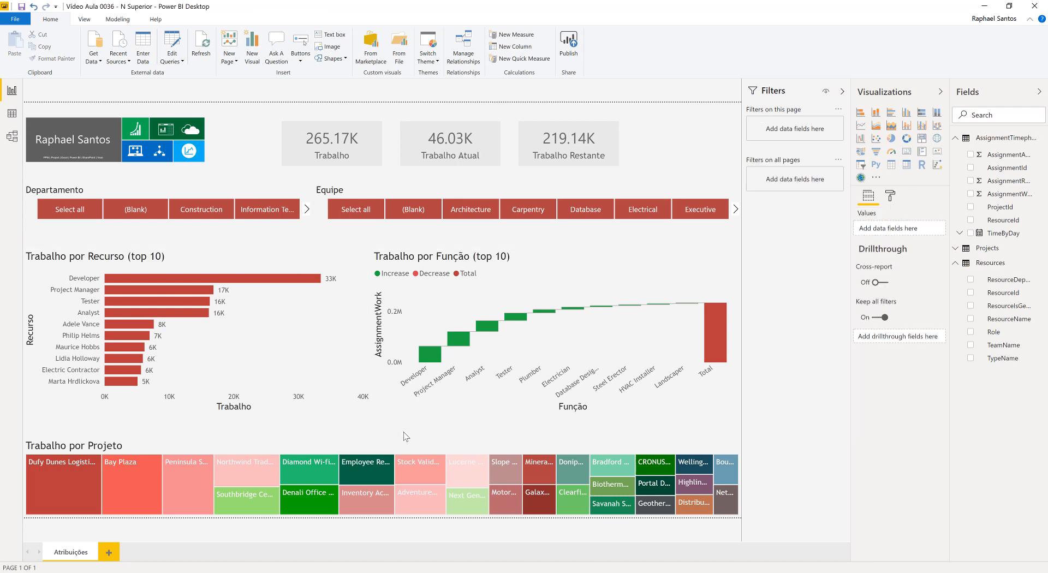
# - Change the title of the Trabalho por Projeto treemap to "Trabalho por Projeto (top 30)" and deselect it
pyautogui.click(405, 434)
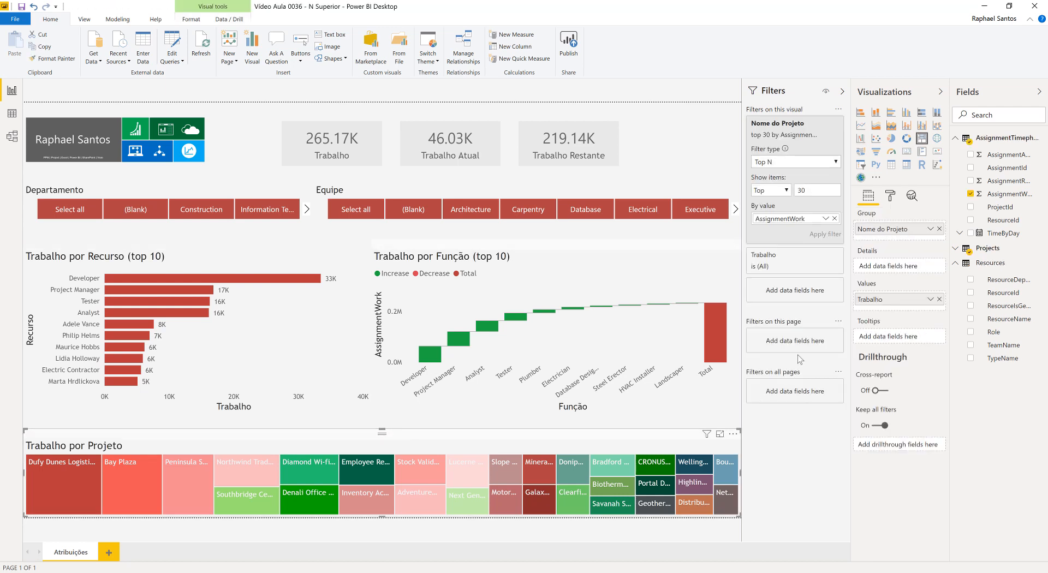
pyautogui.click(891, 196)
pyautogui.click(874, 322)
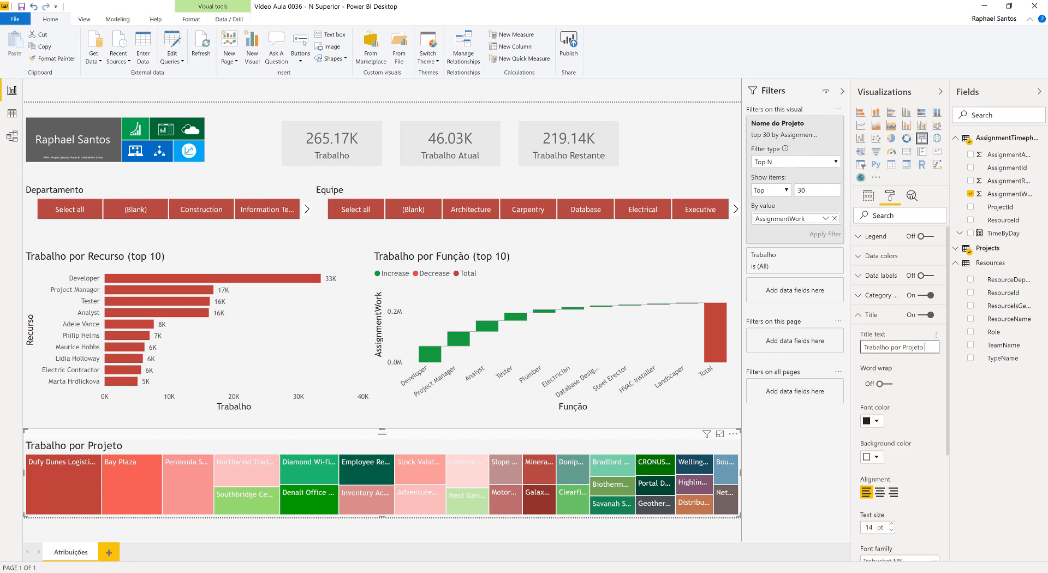
pyautogui.write('(top 30)')
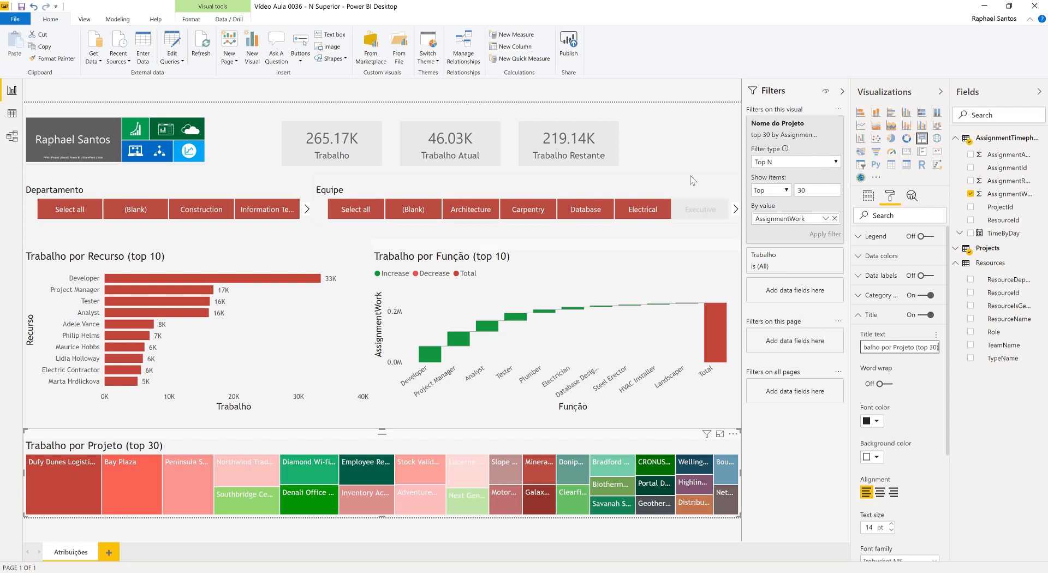
pyautogui.click(696, 156)
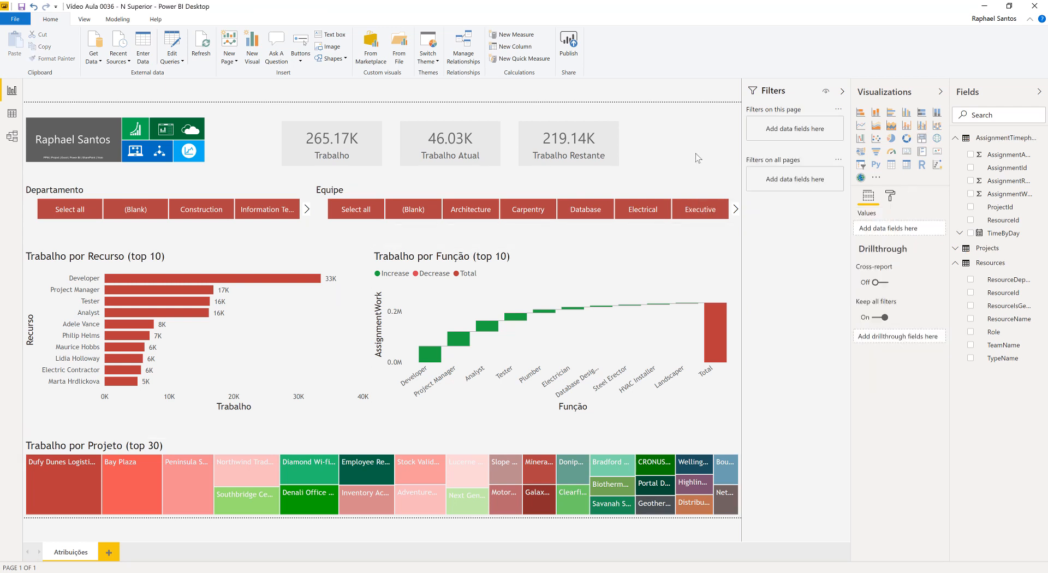